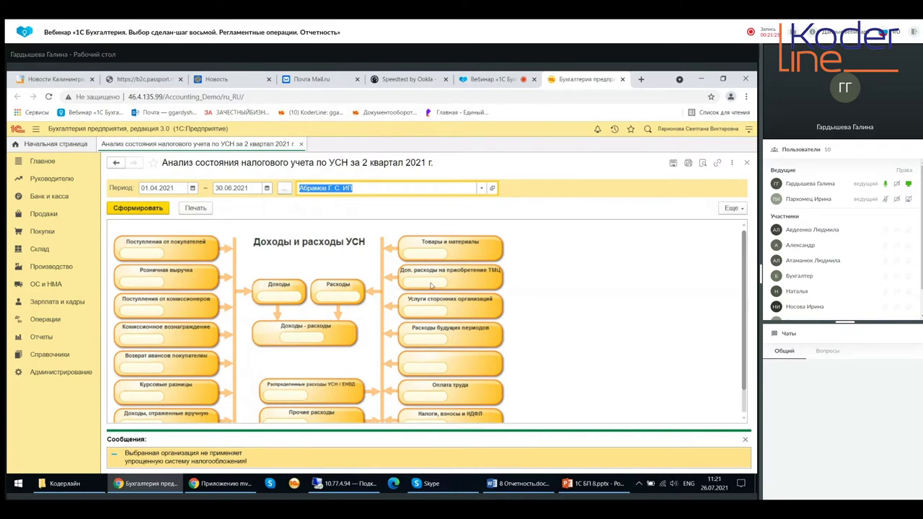
- Generate the УСН tax accounting analysis for 2 квартал 2021 and close it after viewing the Прочие расходы block
{"action": "scroll", "coordinate": [415, 309], "scroll_direction": "down", "scroll_amount": 1}
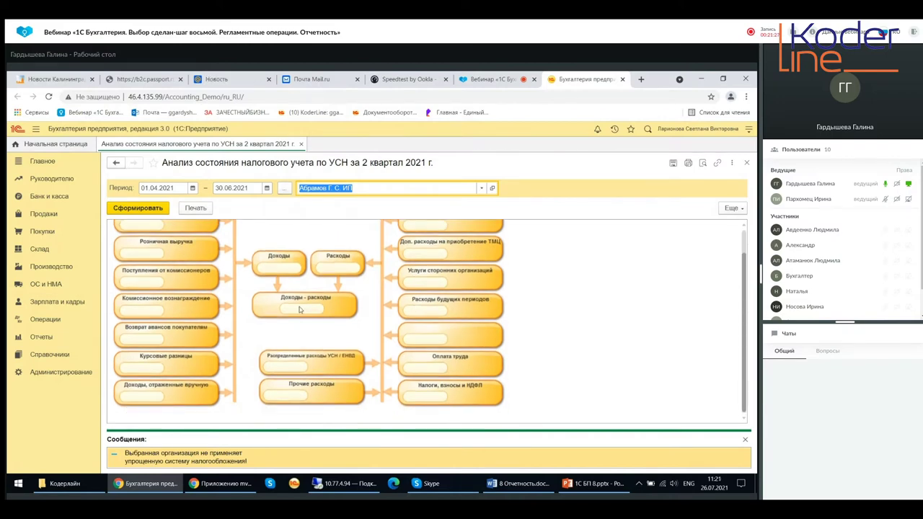
{"action": "left_click", "coordinate": [130, 208]}
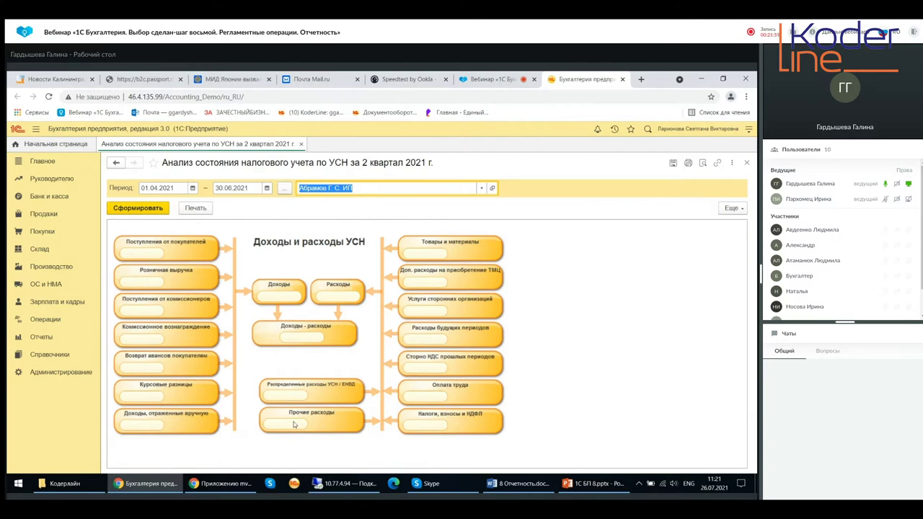
{"action": "left_click", "coordinate": [292, 427]}
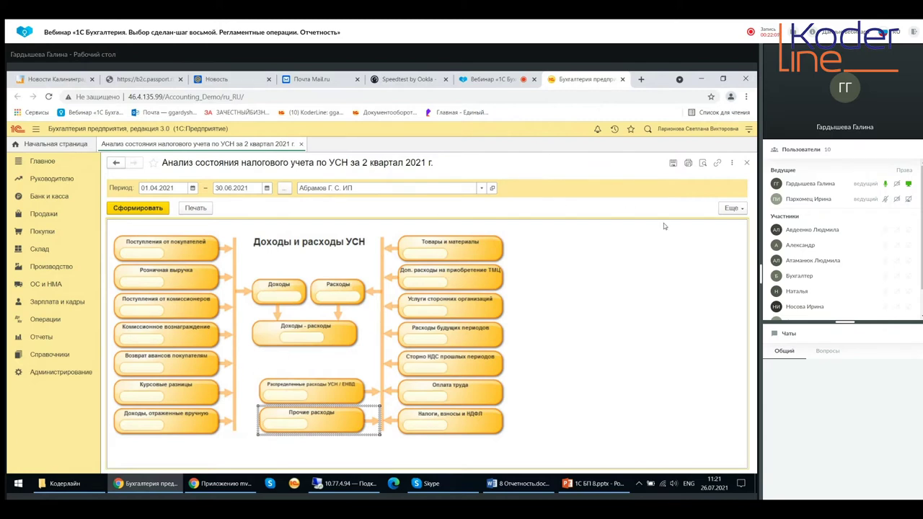
{"action": "left_click", "coordinate": [746, 165]}
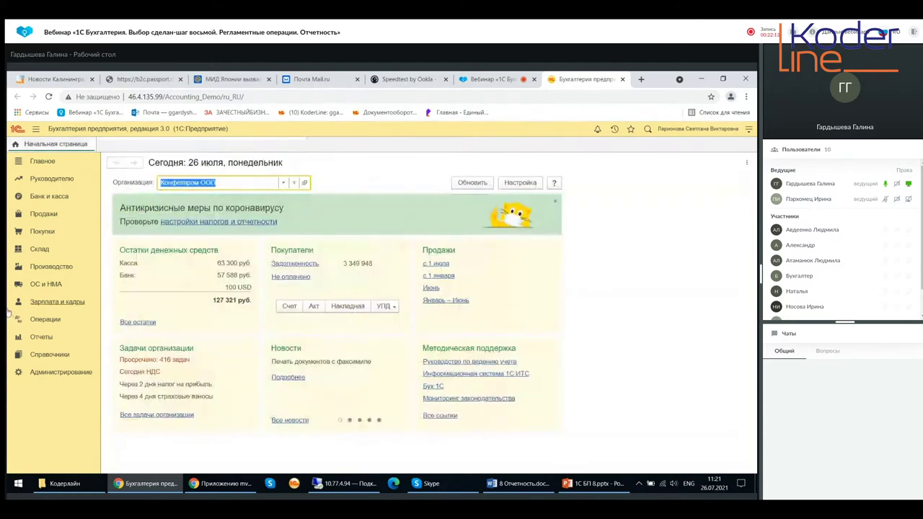
- Open the Наличие счетов-фактур report and generate it for June 2021 for Конфетпром ООО
{"action": "left_click", "coordinate": [38, 339]}
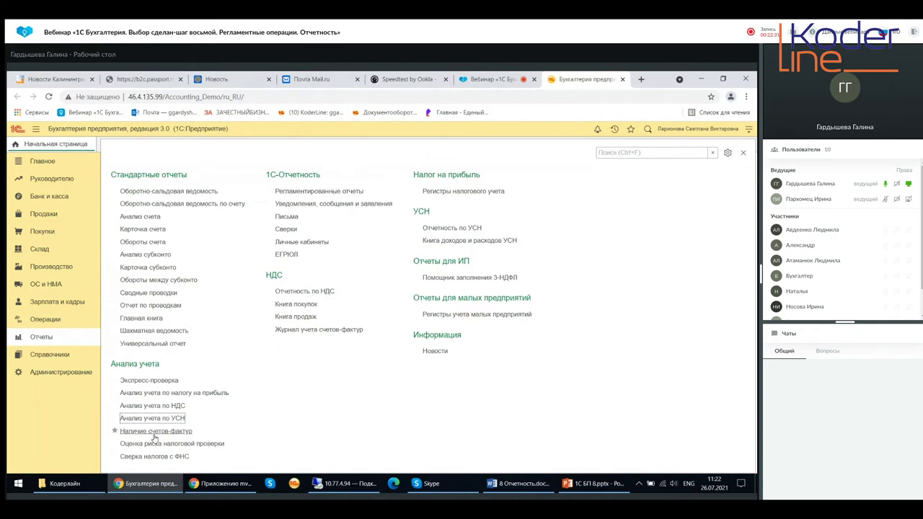
{"action": "left_click", "coordinate": [154, 432]}
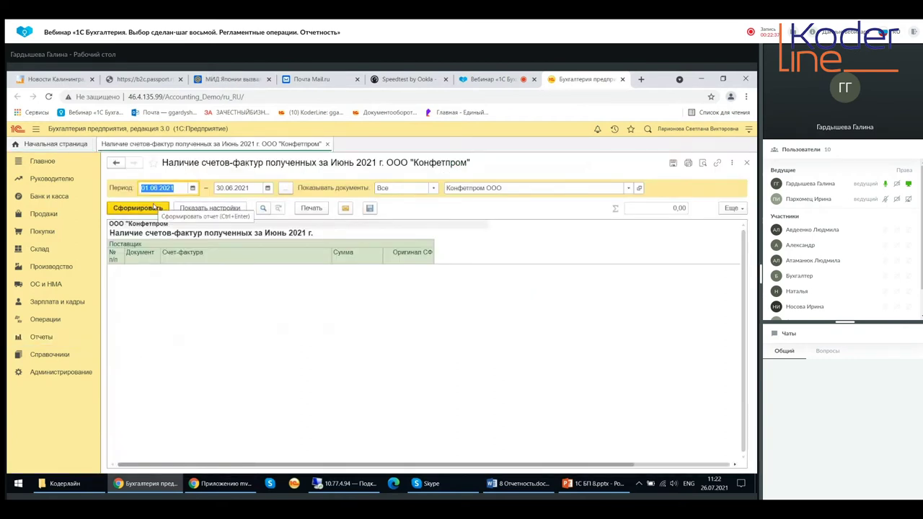
{"action": "left_click", "coordinate": [141, 207]}
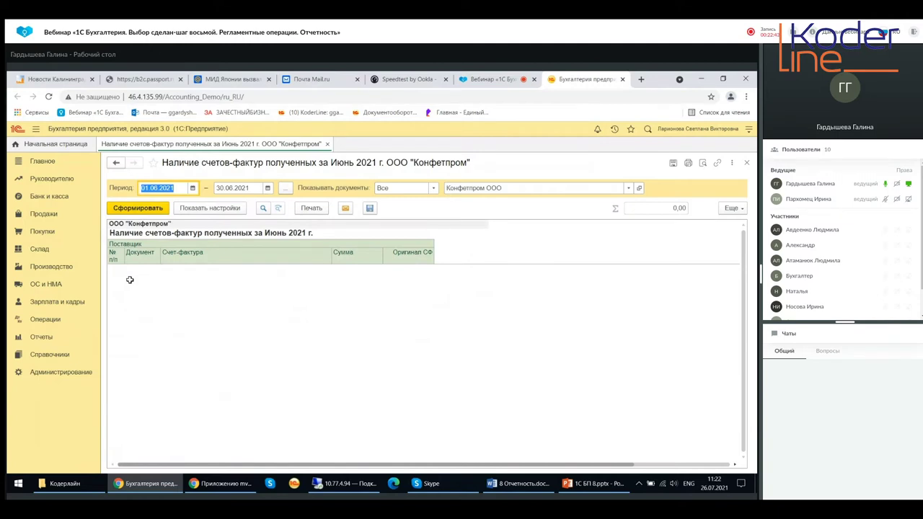
- Set the start of the invoice availability report's period to 01.01.2021 and close the report after viewing it
{"action": "left_click", "coordinate": [192, 187]}
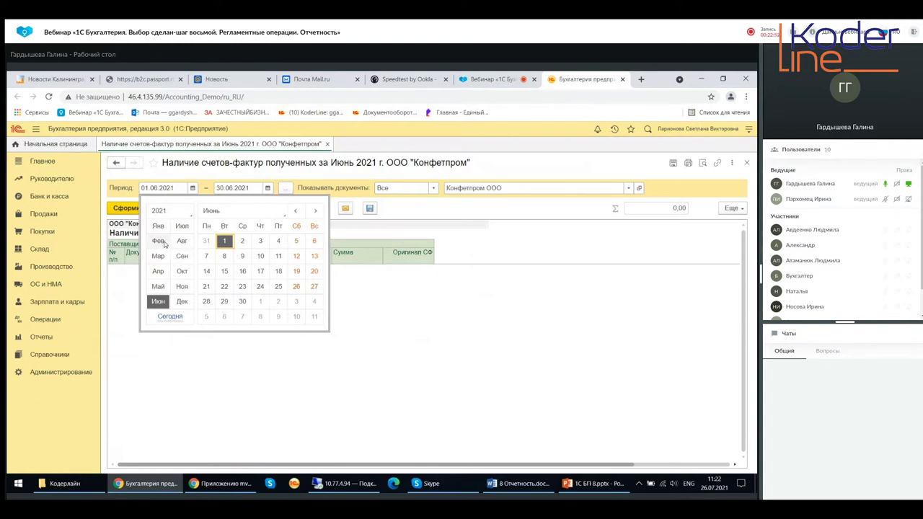
{"action": "left_click", "coordinate": [158, 226]}
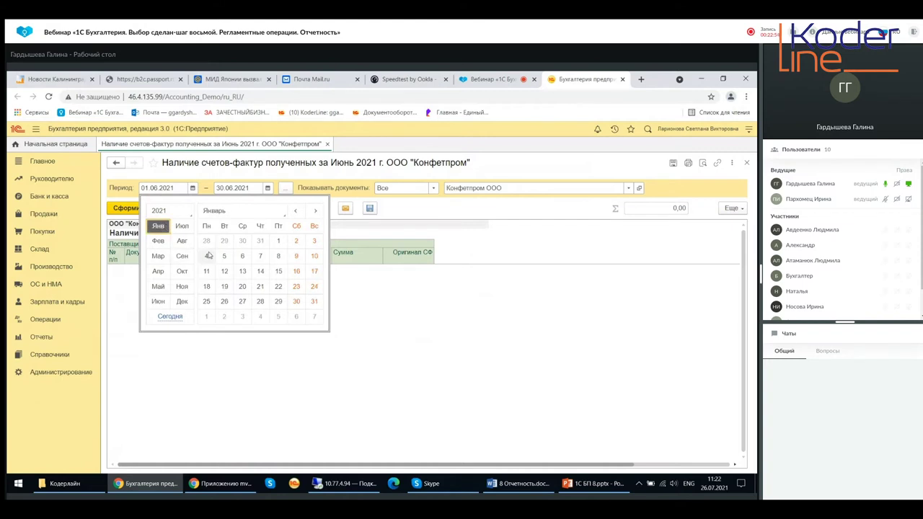
{"action": "left_click", "coordinate": [278, 243]}
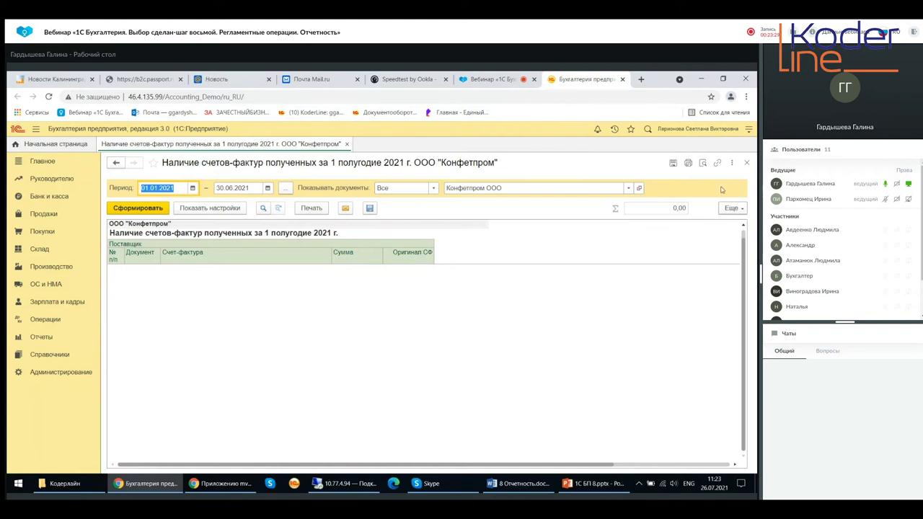
{"action": "left_click", "coordinate": [747, 163]}
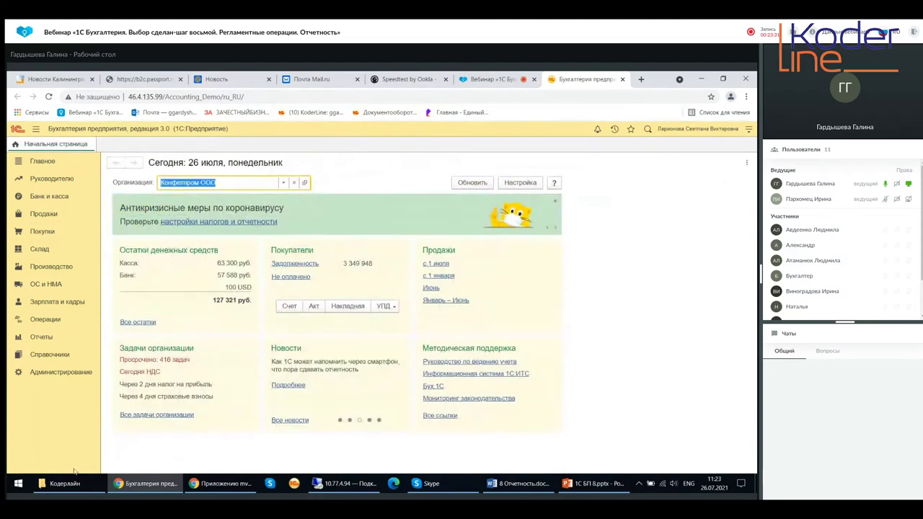
- Open Оценка риска налоговой проверки and run the check for 1 квартал 2021 года for Конфетпром ООО
{"action": "left_click", "coordinate": [42, 338]}
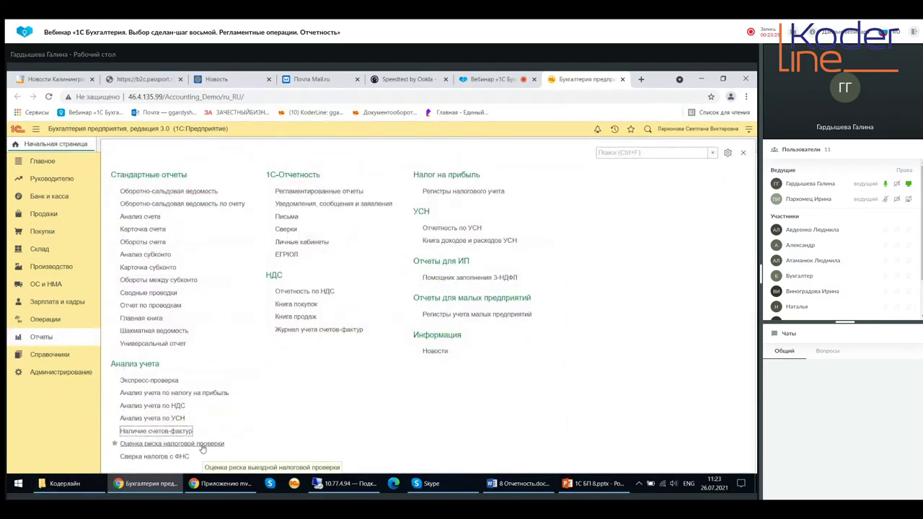
{"action": "left_click", "coordinate": [202, 445]}
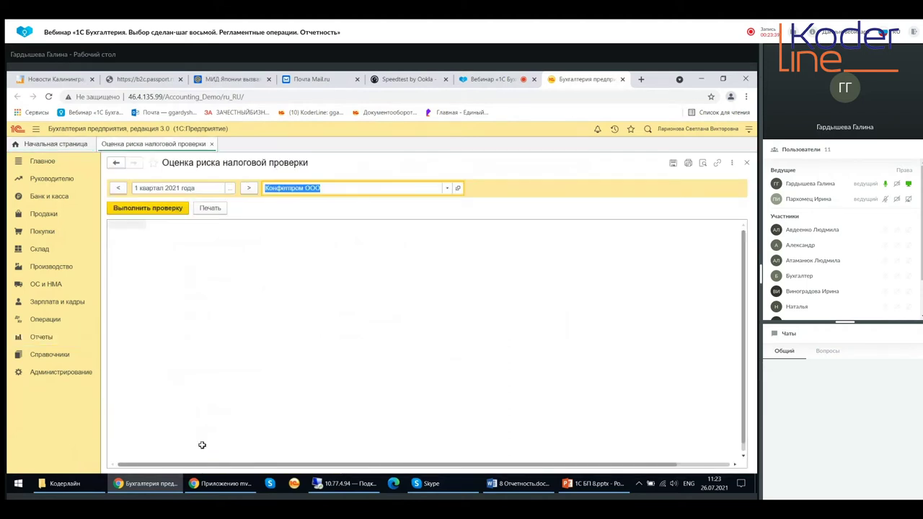
{"action": "left_click", "coordinate": [132, 209]}
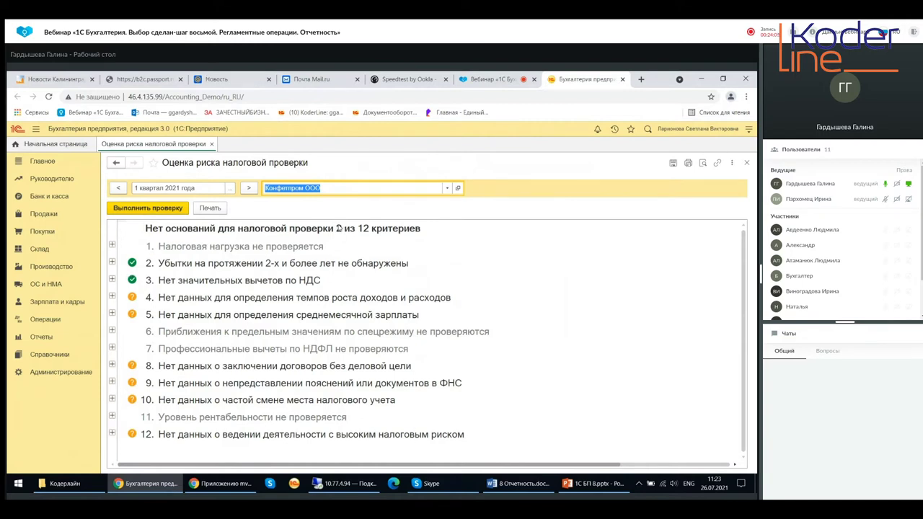
{"action": "left_click", "coordinate": [339, 228]}
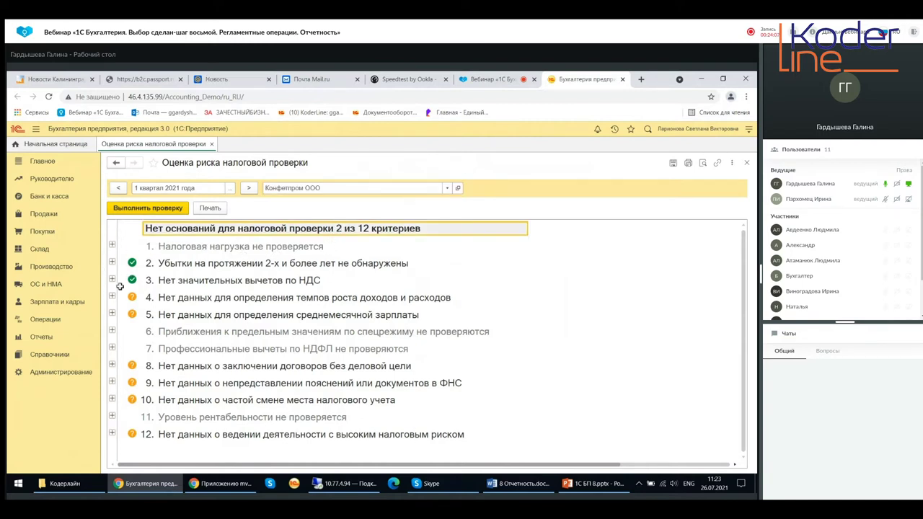
- Expand the details of criteria 2 (losses) and 3 (VAT deductions), postponing the entry of the Internet support credentials
{"action": "left_click", "coordinate": [112, 263]}
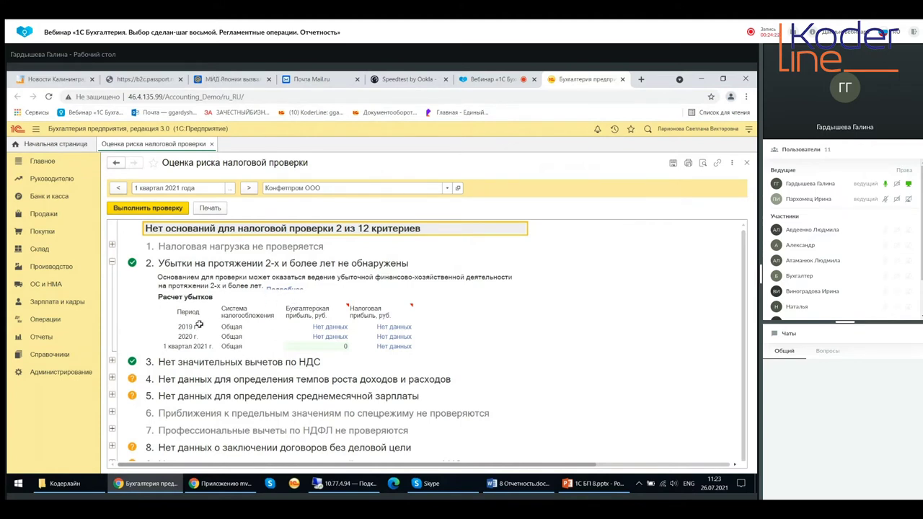
{"action": "scroll", "coordinate": [199, 324], "scroll_direction": "down", "scroll_amount": 1}
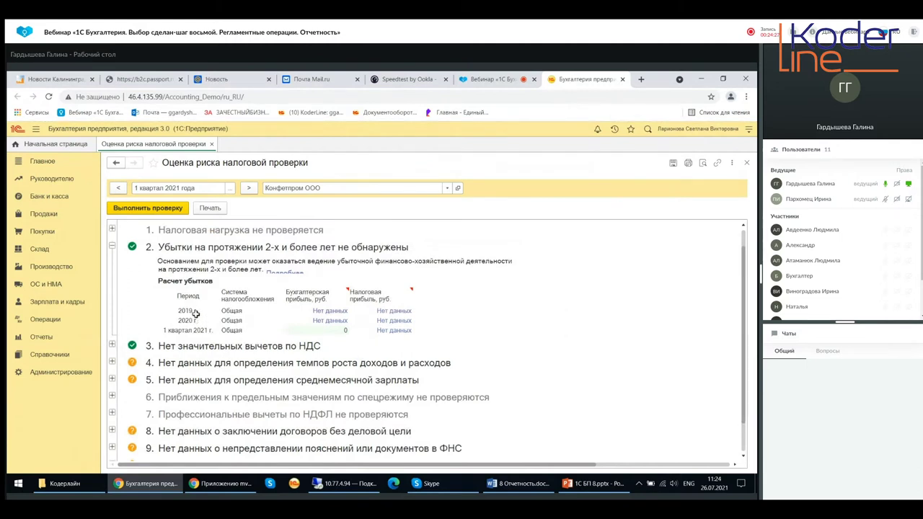
{"action": "left_click", "coordinate": [283, 277]}
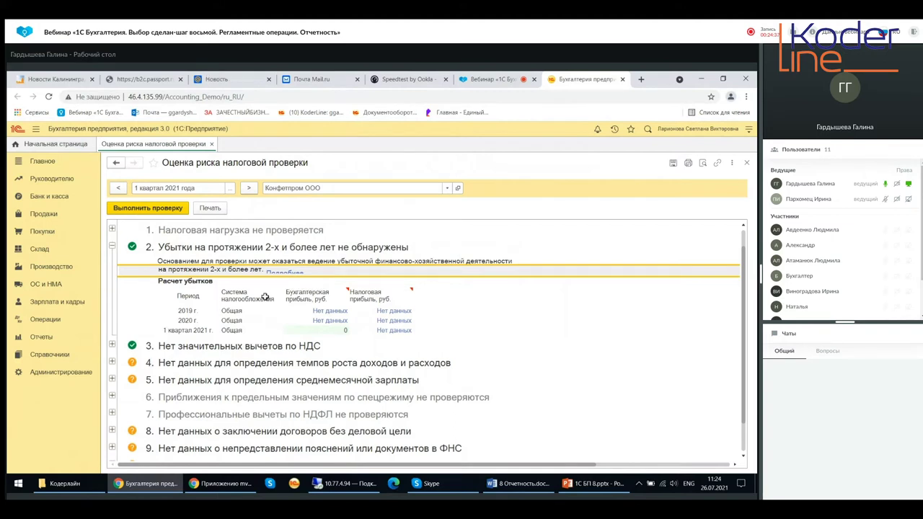
{"action": "left_click", "coordinate": [112, 345]}
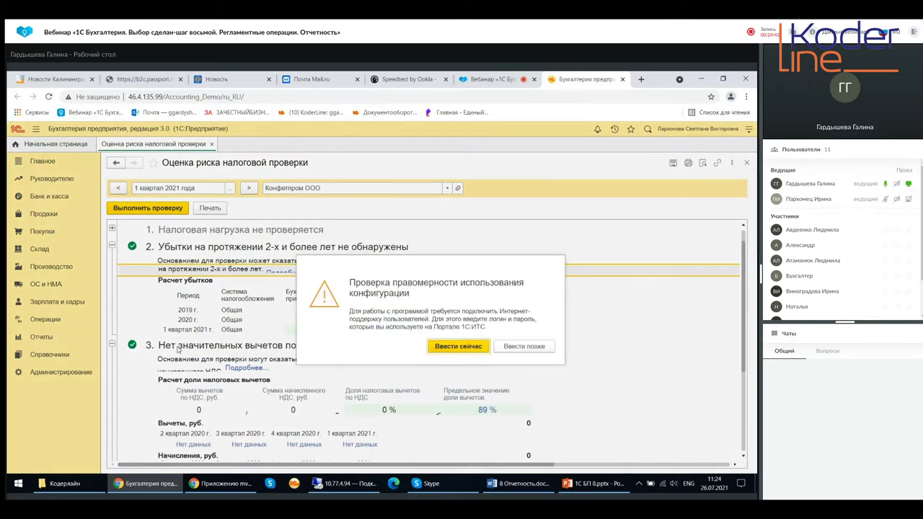
{"action": "left_click", "coordinate": [515, 349]}
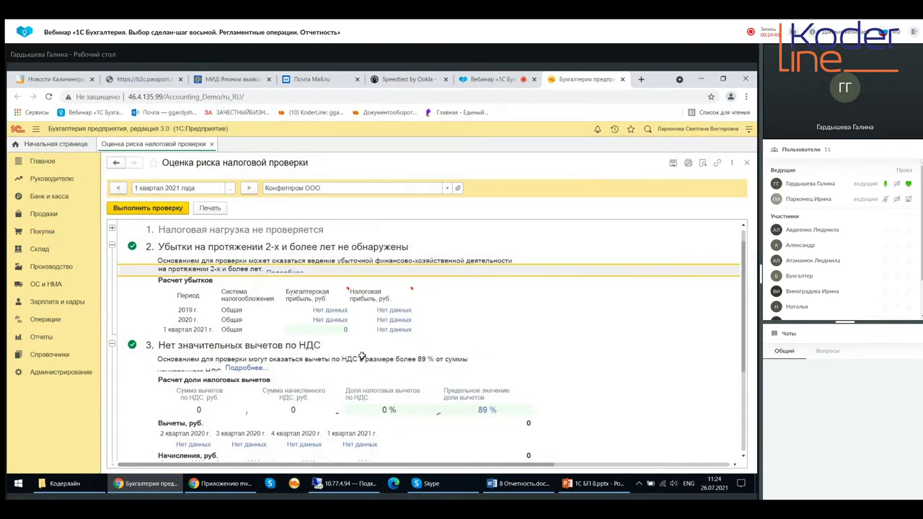
- Review the VAT deduction calculation and the remaining criteria through 12, and collapse the details of criteria 2 and 3
{"action": "scroll", "coordinate": [323, 359], "scroll_direction": "down", "scroll_amount": 2}
{"action": "scroll", "coordinate": [323, 359], "scroll_direction": "down", "scroll_amount": 2}
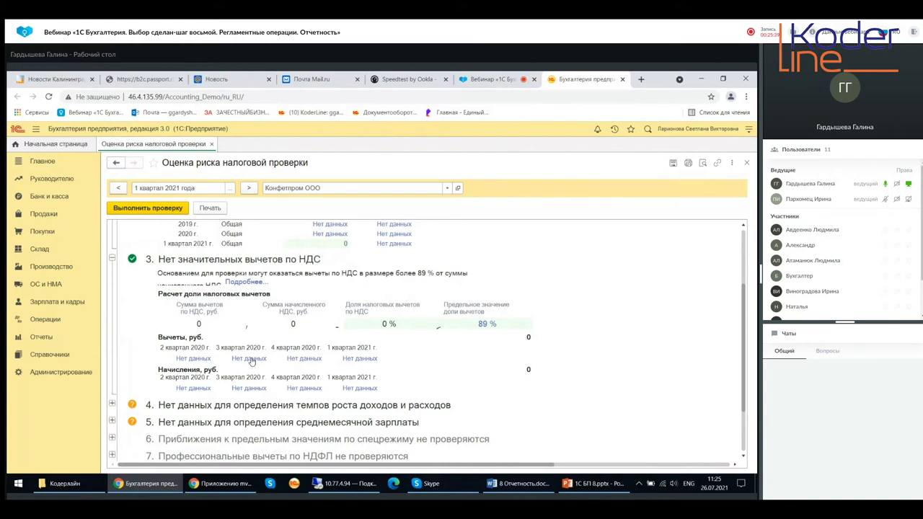
{"action": "scroll", "coordinate": [165, 393], "scroll_direction": "down", "scroll_amount": 1}
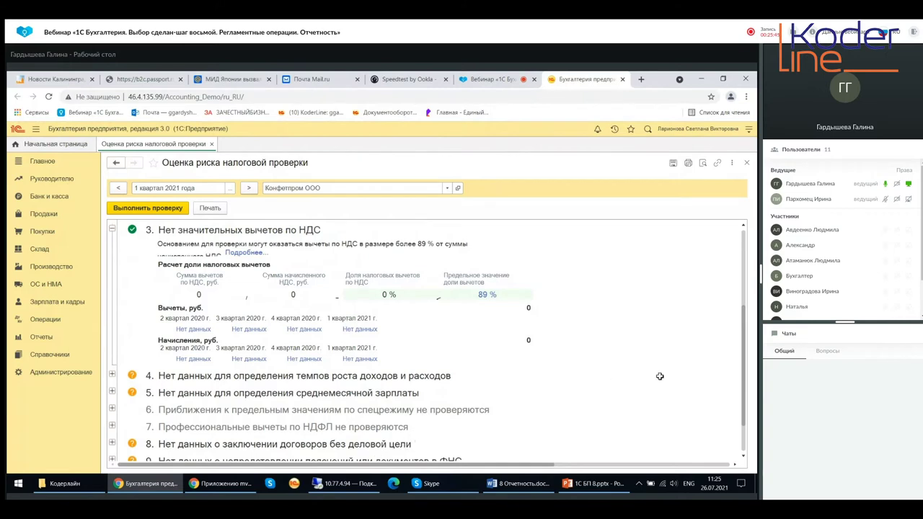
{"action": "scroll", "coordinate": [743, 438], "scroll_direction": "down", "scroll_amount": 1}
{"action": "scroll", "coordinate": [742, 438], "scroll_direction": "down", "scroll_amount": 3}
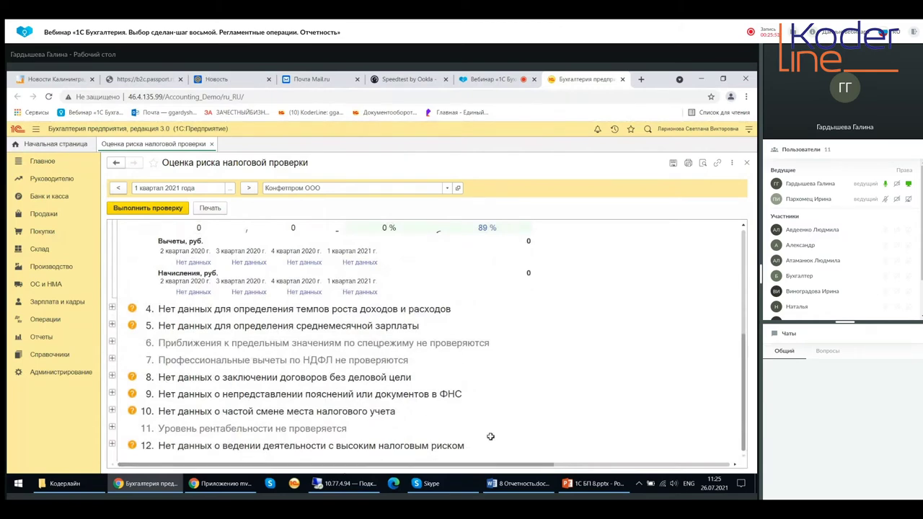
{"action": "scroll", "coordinate": [491, 437], "scroll_direction": "up", "scroll_amount": 5}
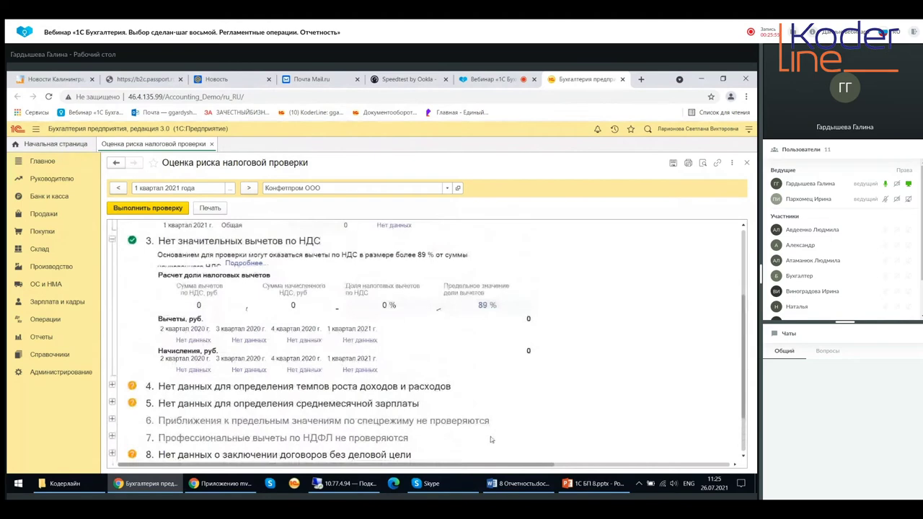
{"action": "scroll", "coordinate": [490, 436], "scroll_direction": "up", "scroll_amount": 1}
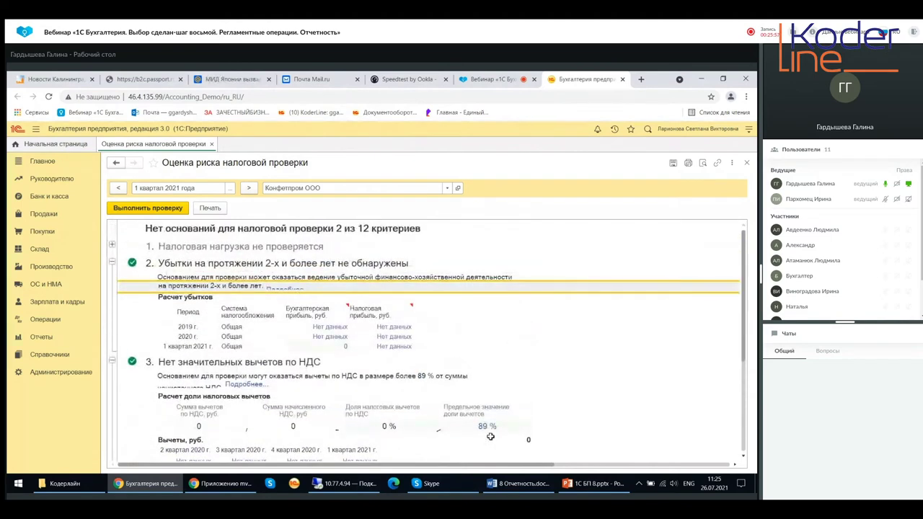
{"action": "left_click", "coordinate": [112, 264]}
{"action": "left_click", "coordinate": [112, 280]}
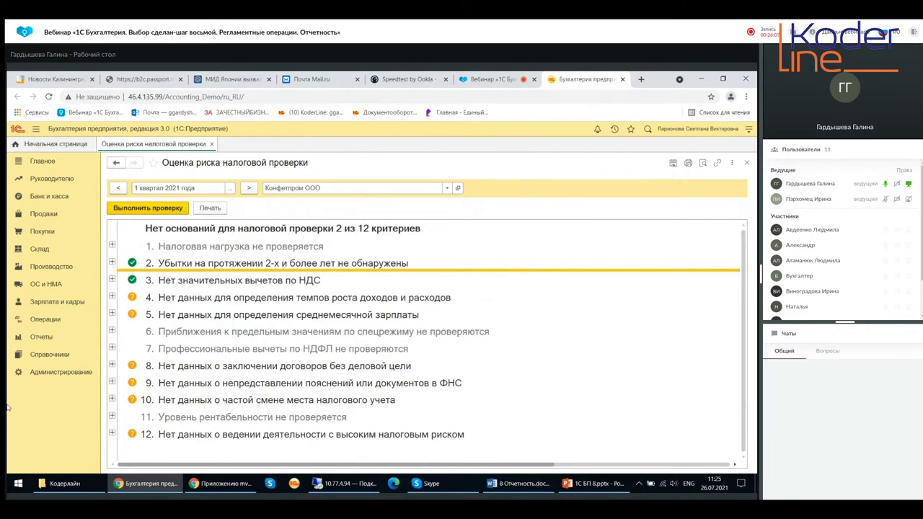
- Open Сверка налогов с ФНС for viewing and close both it and the tax audit risk assessment
{"action": "left_click", "coordinate": [36, 339]}
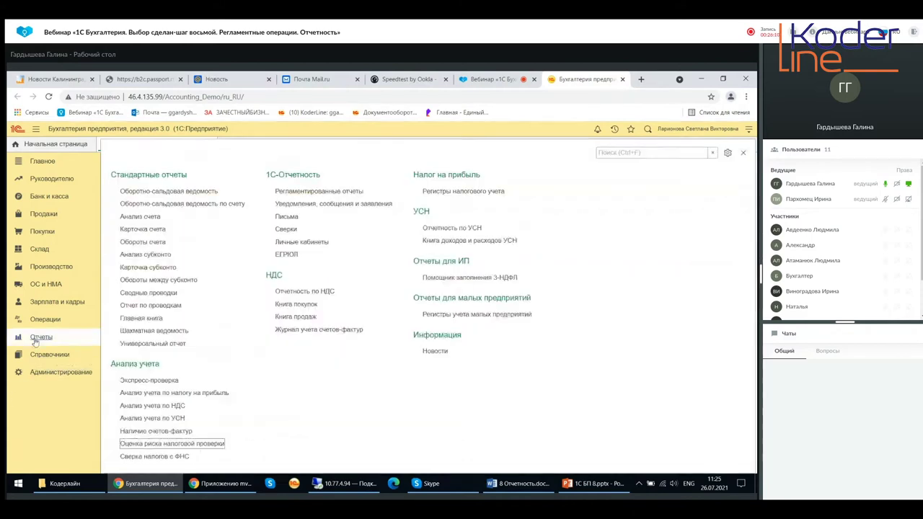
{"action": "left_click", "coordinate": [154, 458]}
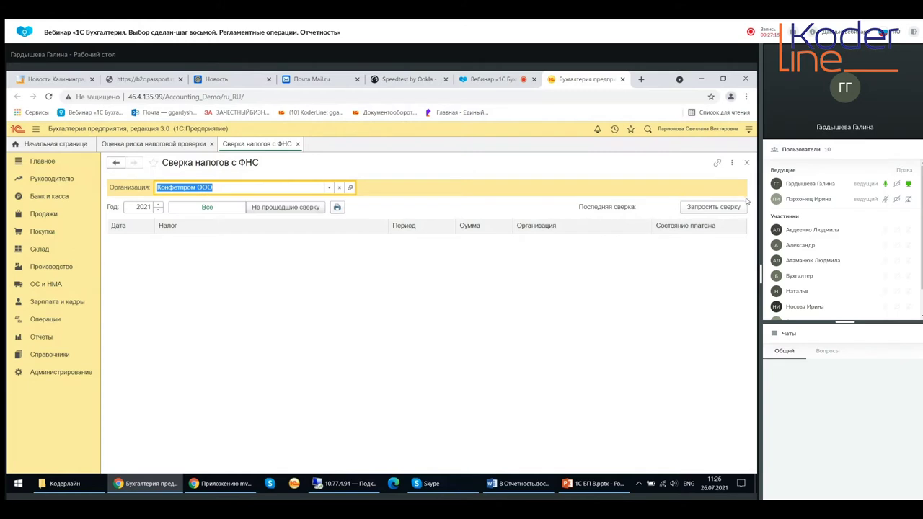
{"action": "left_click", "coordinate": [746, 163]}
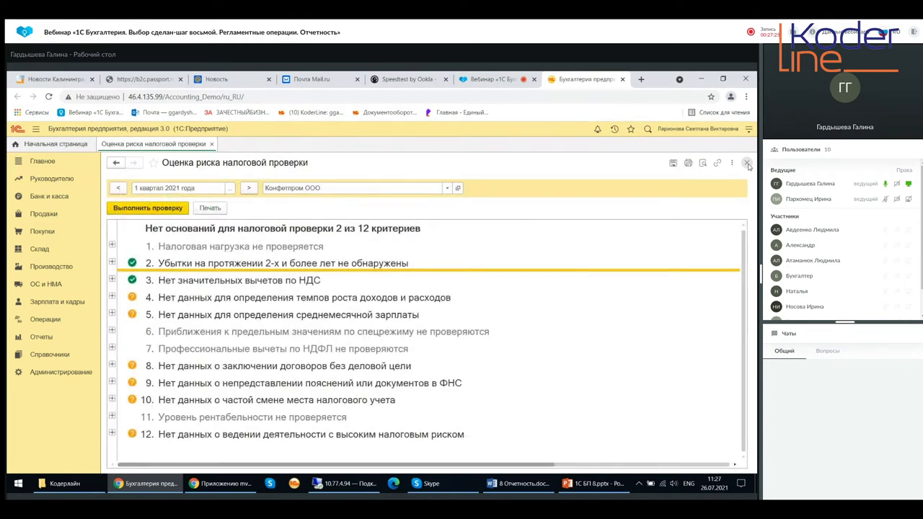
{"action": "left_click", "coordinate": [747, 164]}
- Open the ЕГРЮЛ section of 1С-Отчетность and close the unresponsive page
{"action": "left_click", "coordinate": [43, 337]}
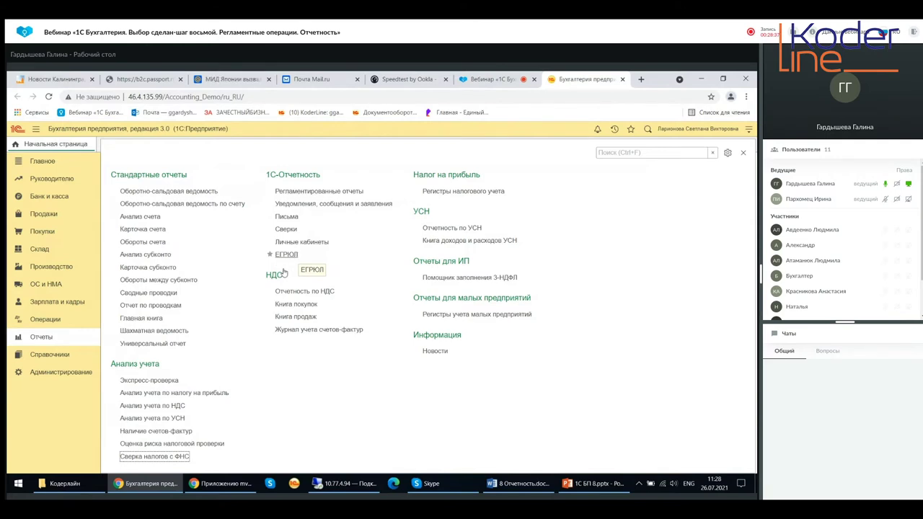
{"action": "left_click", "coordinate": [285, 258]}
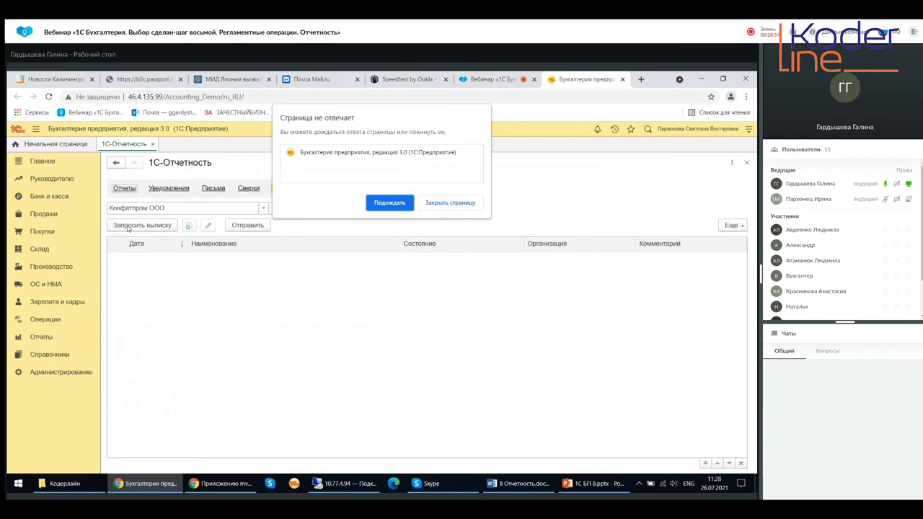
{"action": "left_click", "coordinate": [451, 203]}
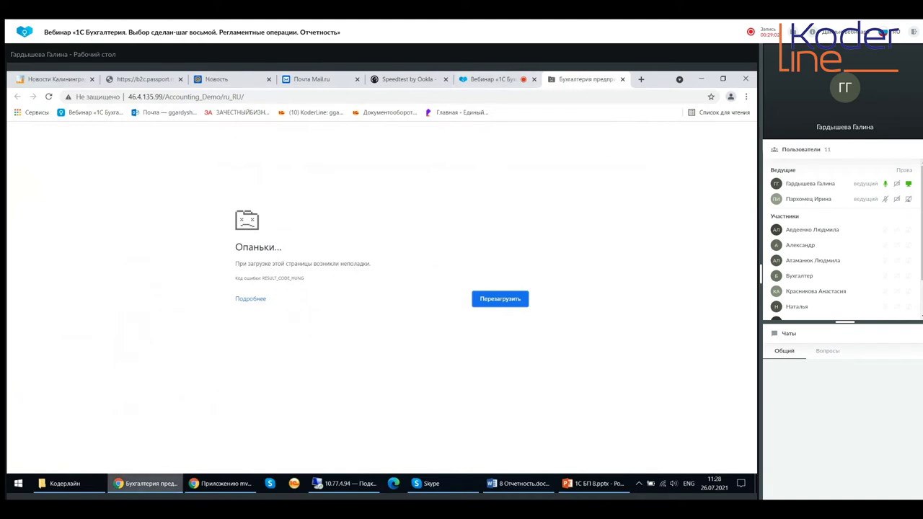
- Switch to Skype, find the KoderLine colleague's older chat and open the 1С:Предприятие link sent there
{"action": "left_click", "coordinate": [434, 485]}
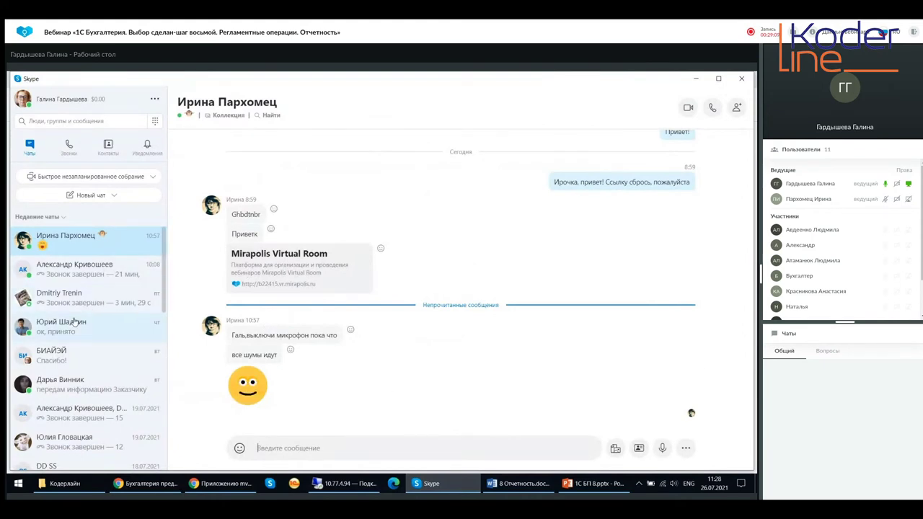
{"action": "scroll", "coordinate": [74, 324], "scroll_direction": "down", "scroll_amount": 8}
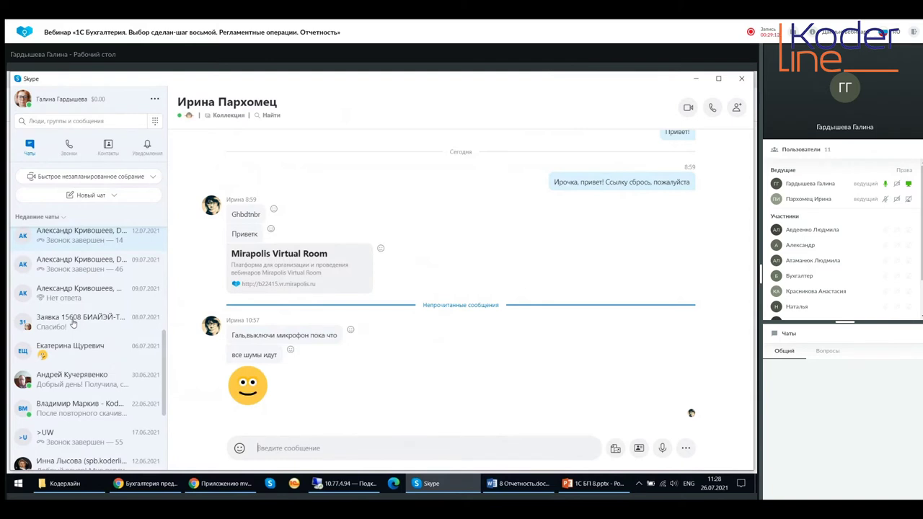
{"action": "scroll", "coordinate": [73, 324], "scroll_direction": "down", "scroll_amount": 3}
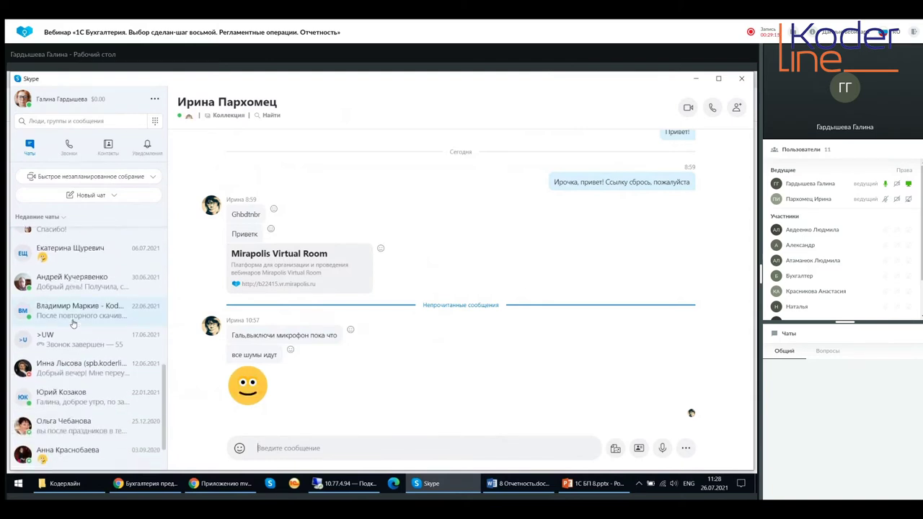
{"action": "left_click", "coordinate": [70, 315]}
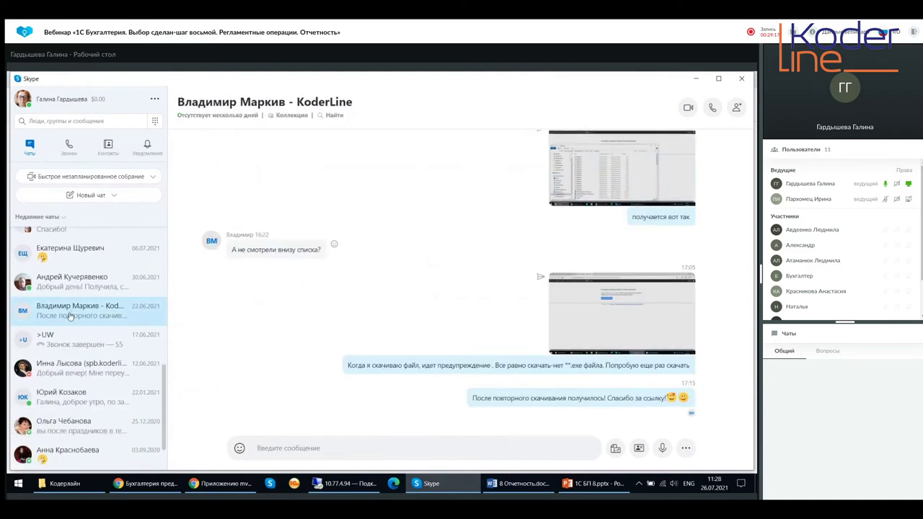
{"action": "scroll", "coordinate": [393, 357], "scroll_direction": "up", "scroll_amount": 5}
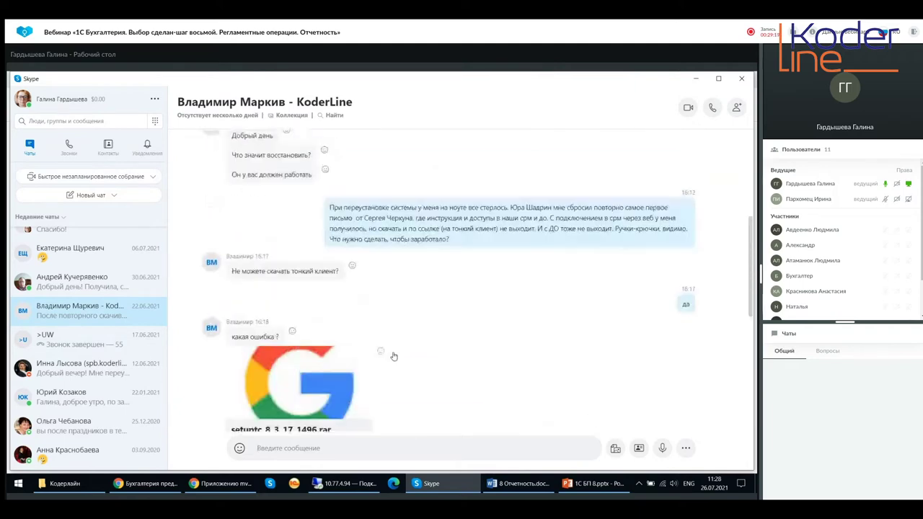
{"action": "scroll", "coordinate": [394, 357], "scroll_direction": "up", "scroll_amount": 5}
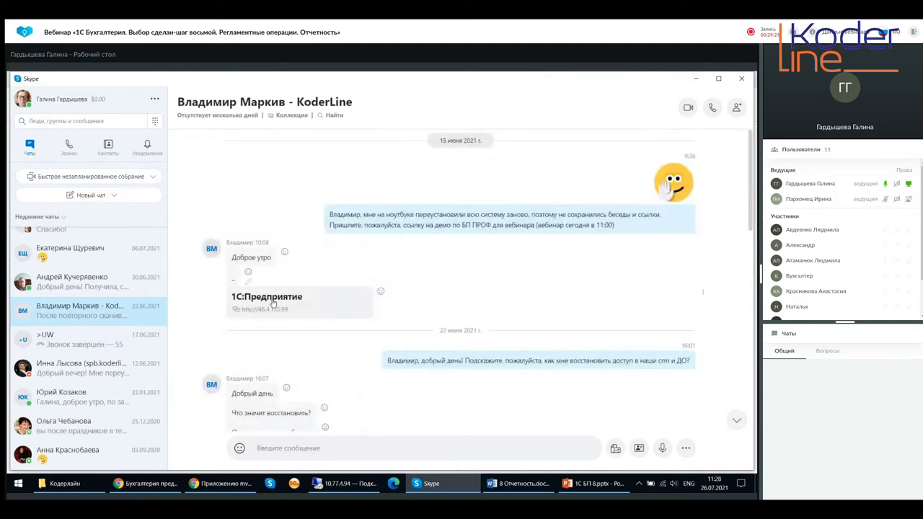
{"action": "left_click", "coordinate": [273, 304]}
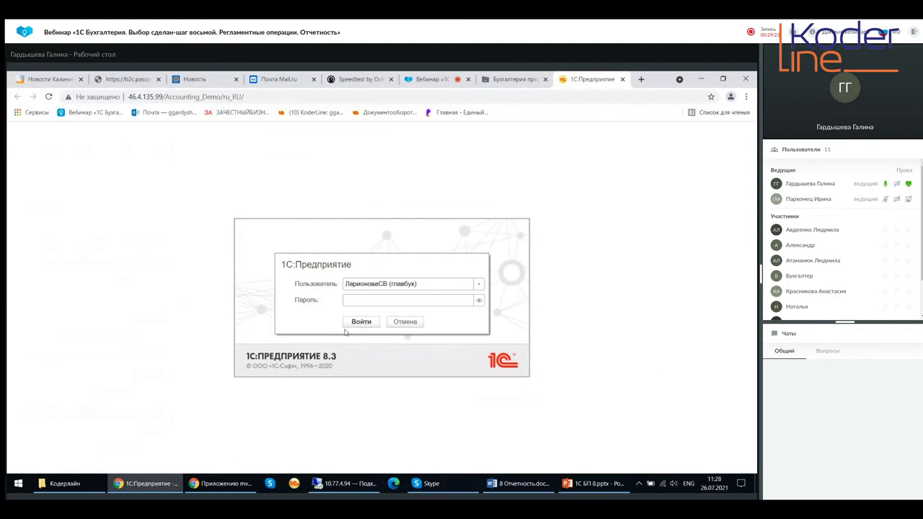
- Log in to the demo base as the preselected chief accountant and dismiss the Internet support and configuration update windows
{"action": "left_click", "coordinate": [355, 323]}
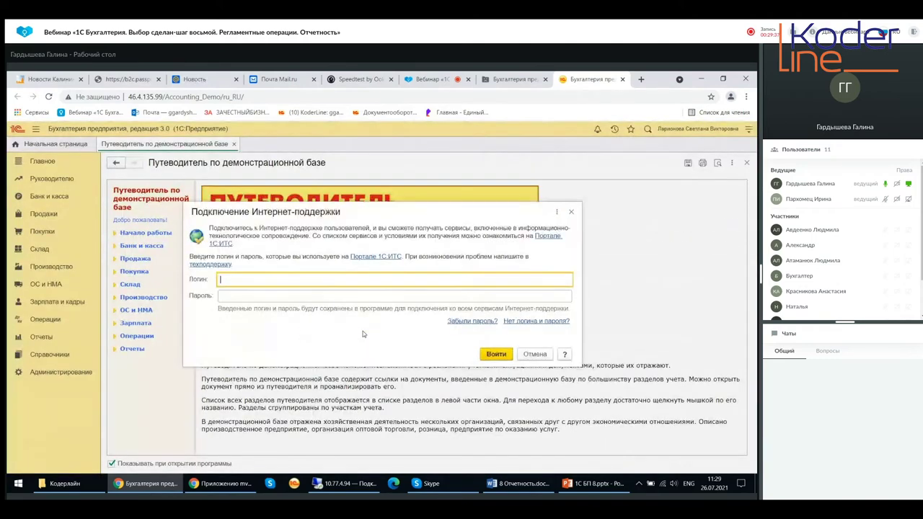
{"action": "left_click", "coordinate": [572, 212]}
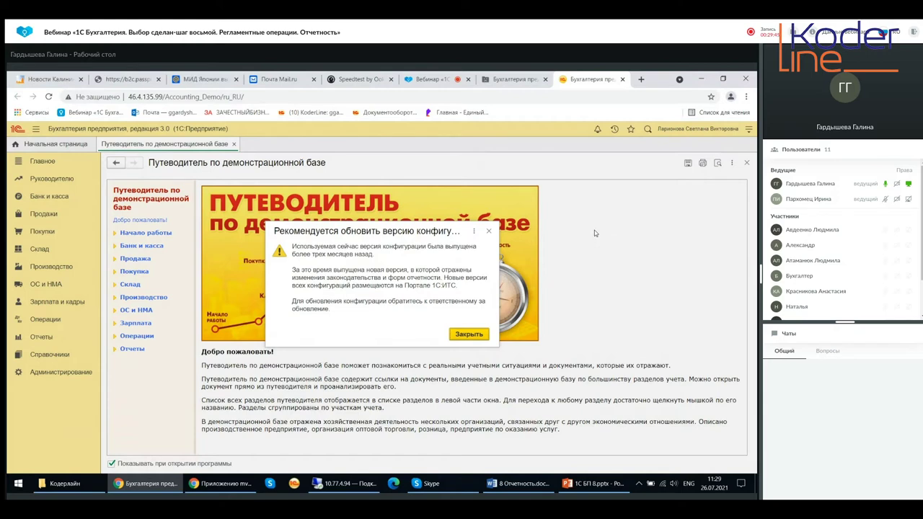
{"action": "left_click", "coordinate": [489, 233]}
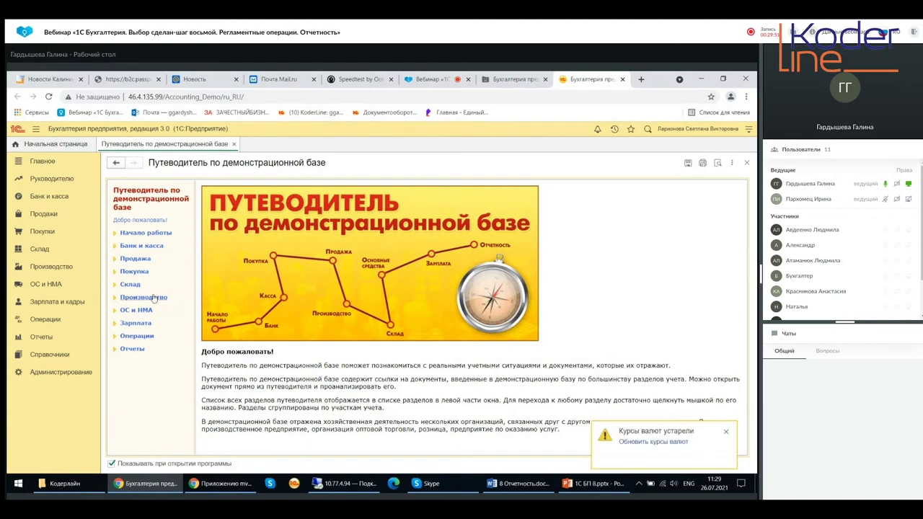
- Open the Личные кабинеты section of 1С-Отчетность, waiting for the page to respond, and dismiss the Internet support and 1С-Отчетность promotional windows
{"action": "left_click", "coordinate": [45, 338]}
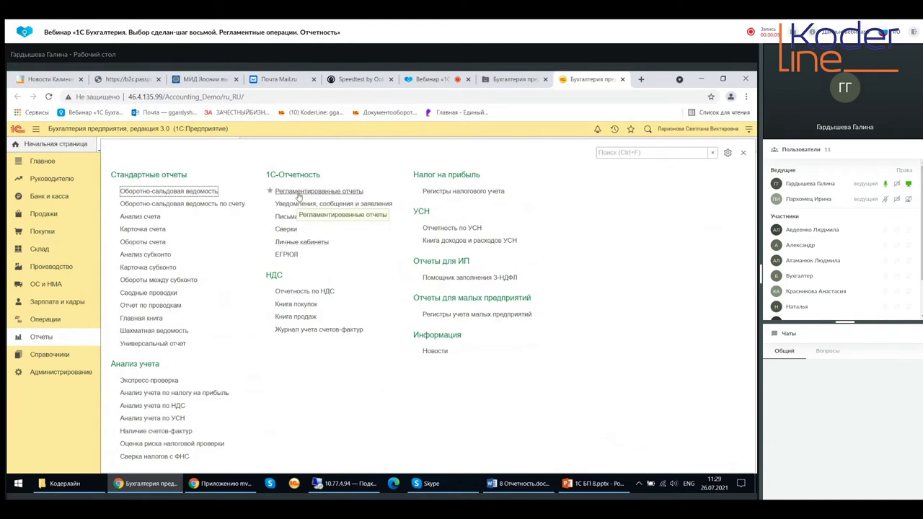
{"action": "left_click", "coordinate": [286, 245]}
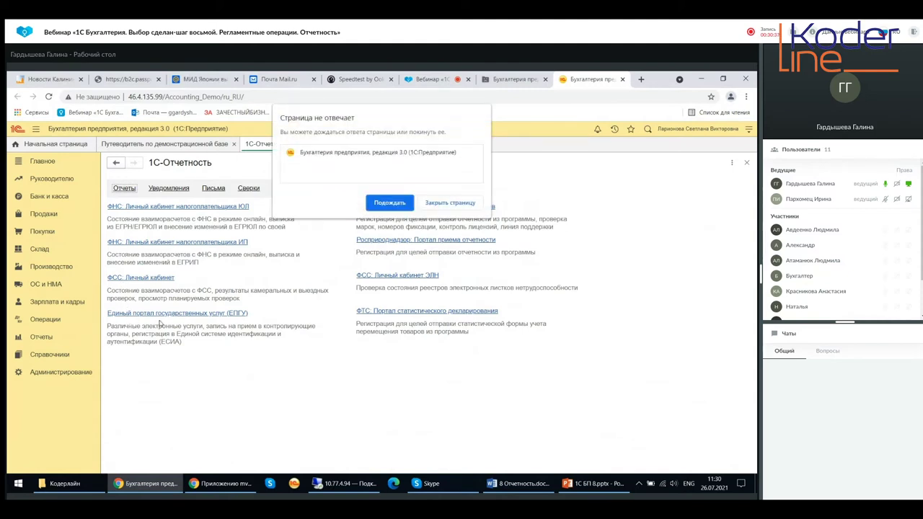
{"action": "left_click", "coordinate": [371, 203]}
{"action": "left_click", "coordinate": [391, 203]}
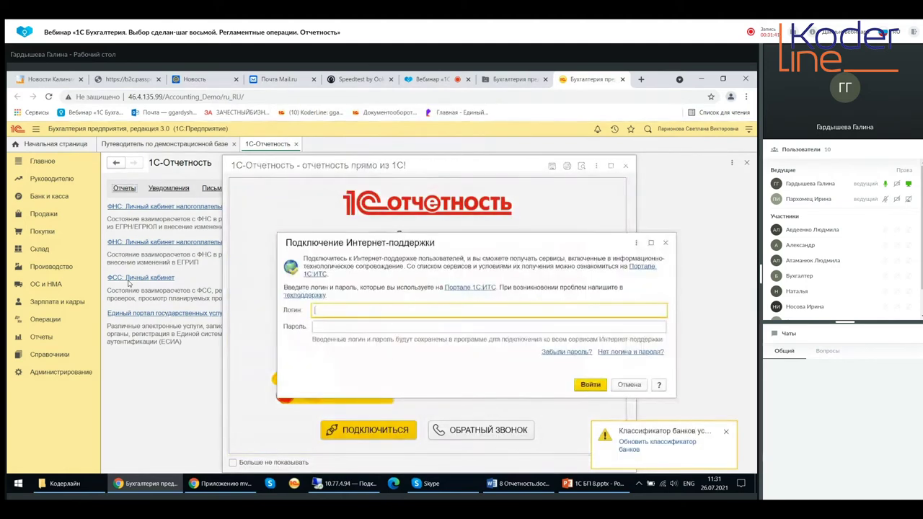
{"action": "left_click", "coordinate": [665, 244]}
{"action": "left_click", "coordinate": [624, 166]}
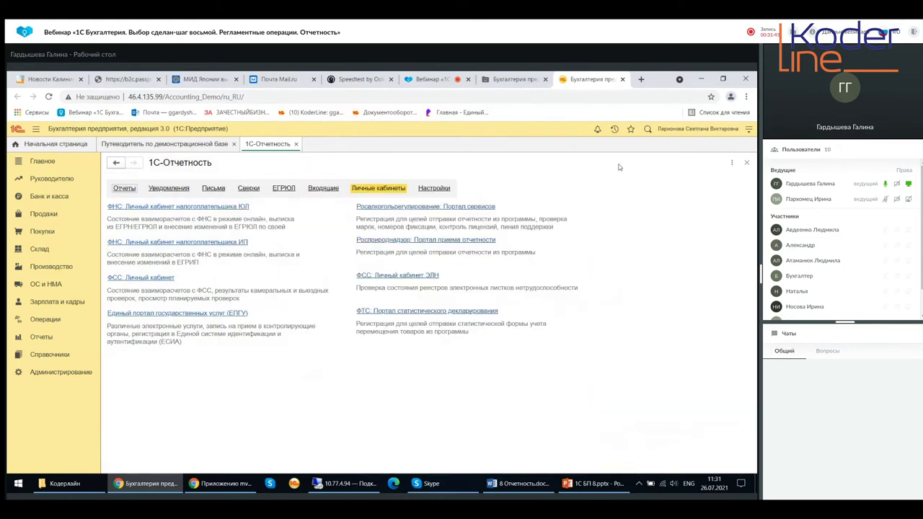
- Open the ФСС: Личный кабинет portal for viewing, and close both it and 1С-Отчетность
{"action": "left_click", "coordinate": [150, 279]}
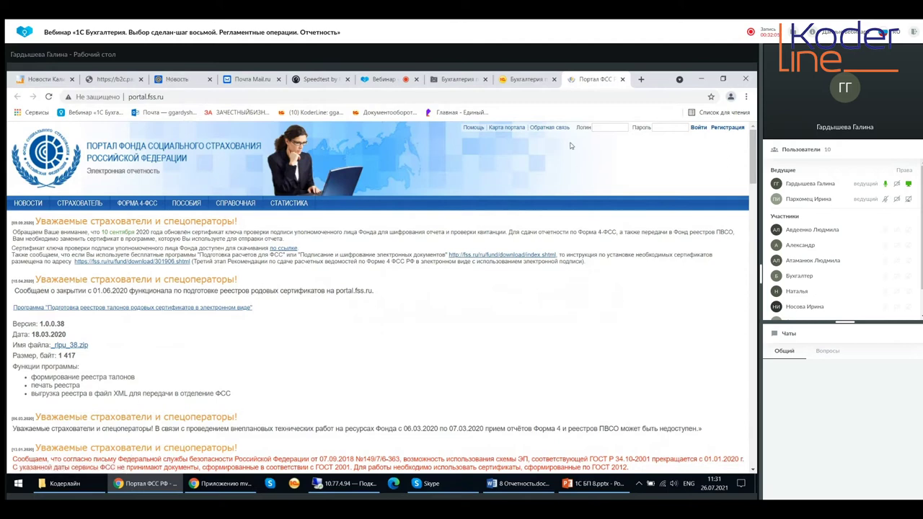
{"action": "left_click", "coordinate": [623, 79]}
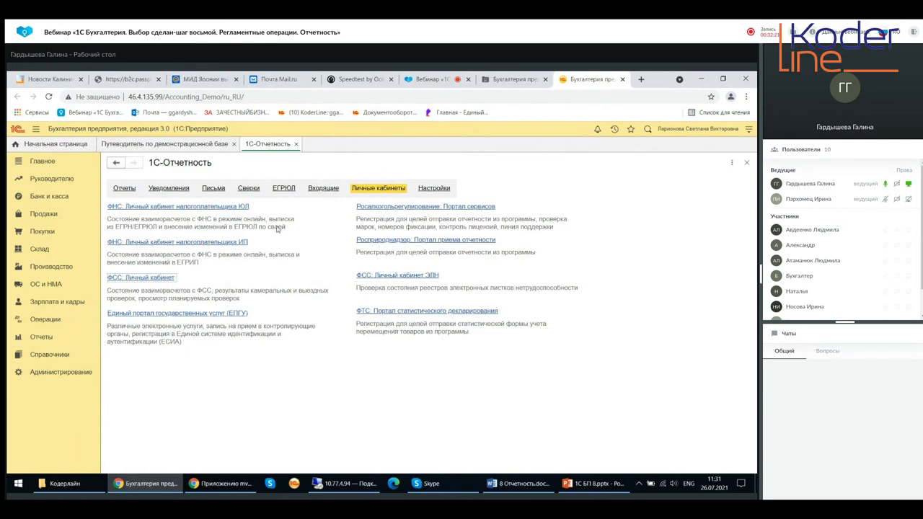
{"action": "left_click", "coordinate": [295, 144]}
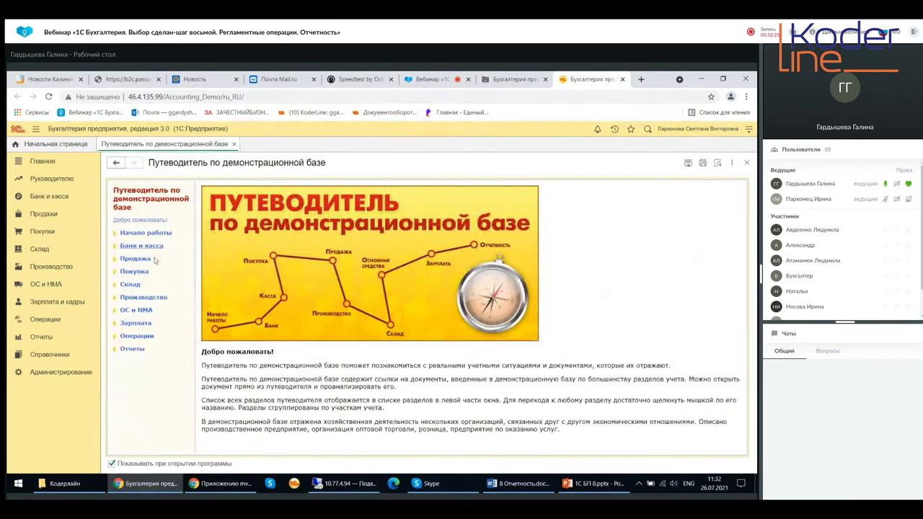
- Open the Сверки section of 1С-Отчетность and keep waiting for the unresponsive page
{"action": "left_click", "coordinate": [33, 337]}
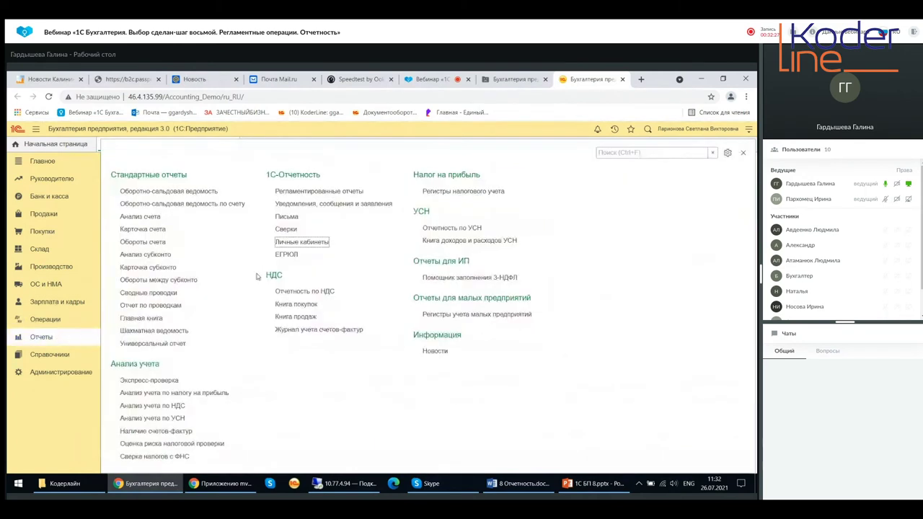
{"action": "left_click", "coordinate": [287, 229]}
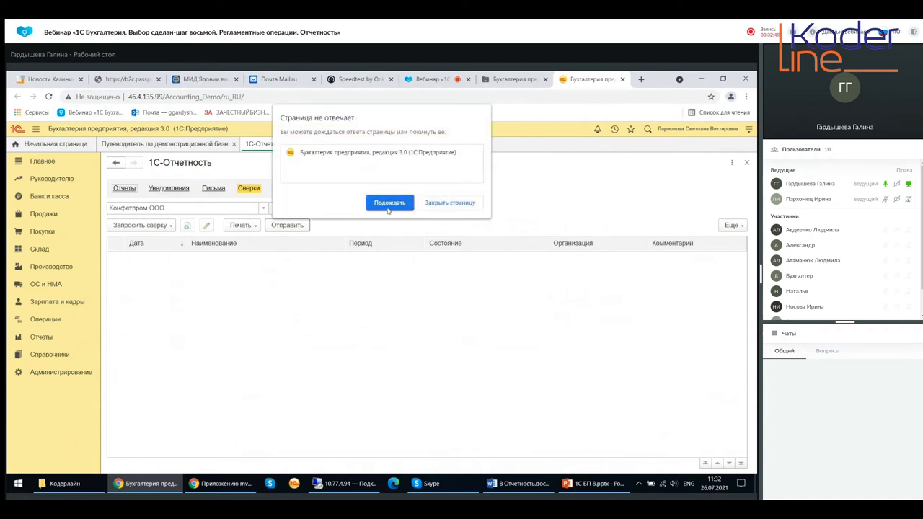
{"action": "left_click", "coordinate": [388, 205]}
{"action": "left_click", "coordinate": [379, 202]}
{"action": "left_click", "coordinate": [389, 203]}
{"action": "left_click", "coordinate": [389, 202]}
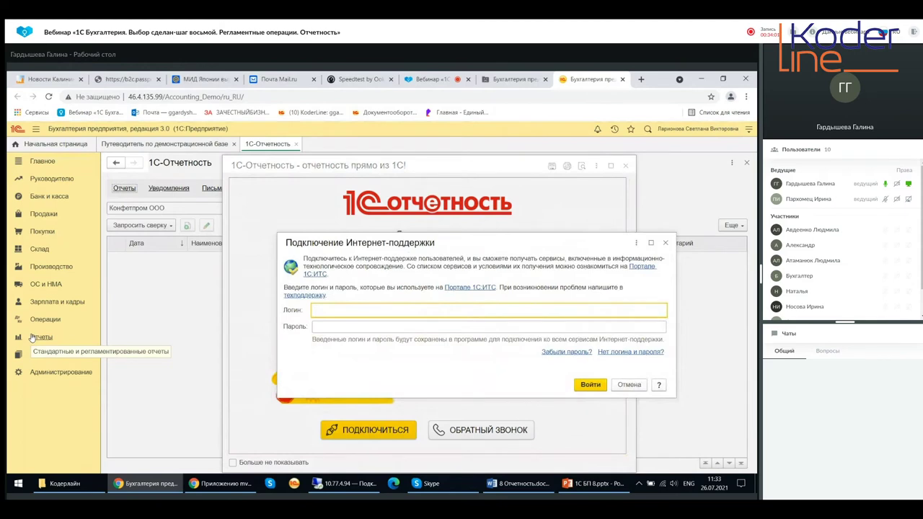
- Open Регламентированные отчеты and dismiss the Internet support and 1С-Отчетность promotional windows
{"action": "left_click", "coordinate": [36, 337]}
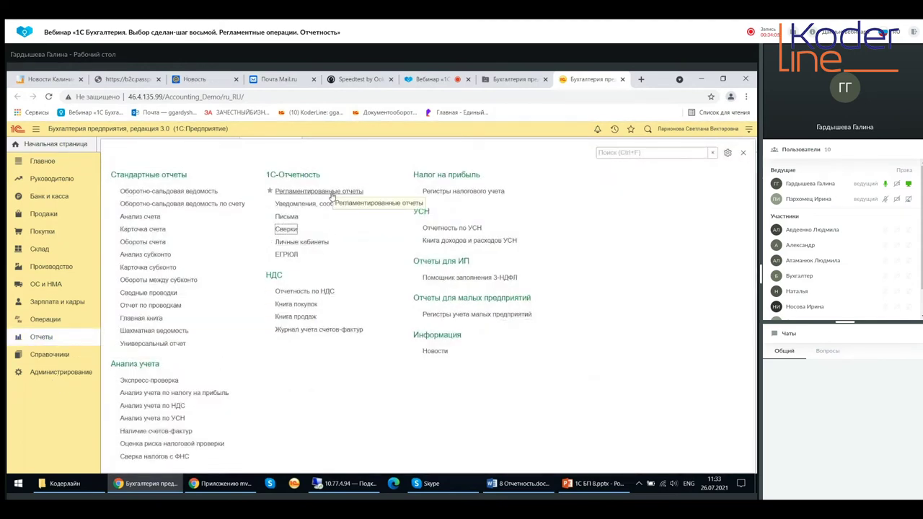
{"action": "left_click", "coordinate": [332, 194]}
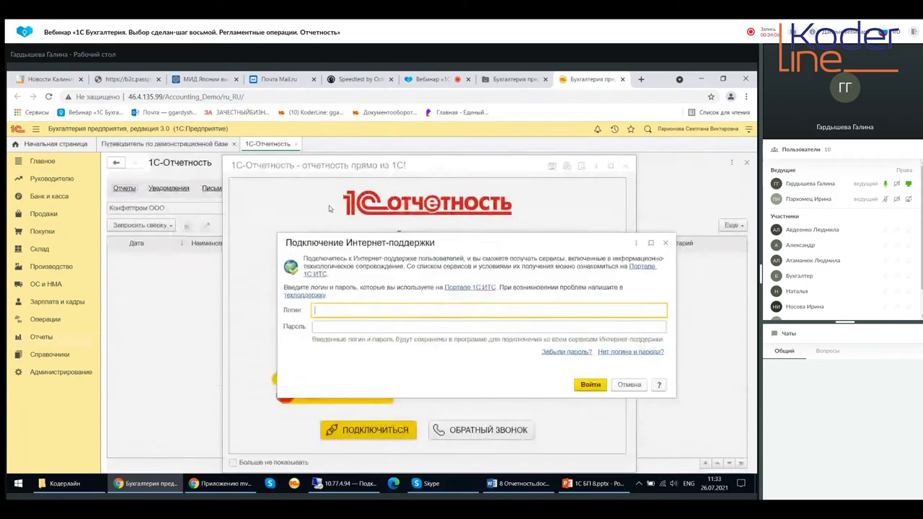
{"action": "left_click", "coordinate": [665, 243]}
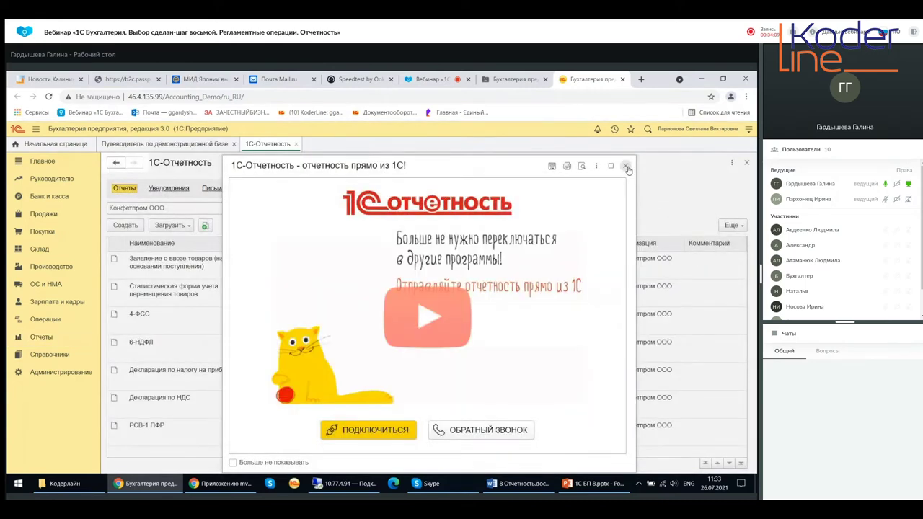
{"action": "left_click", "coordinate": [627, 167]}
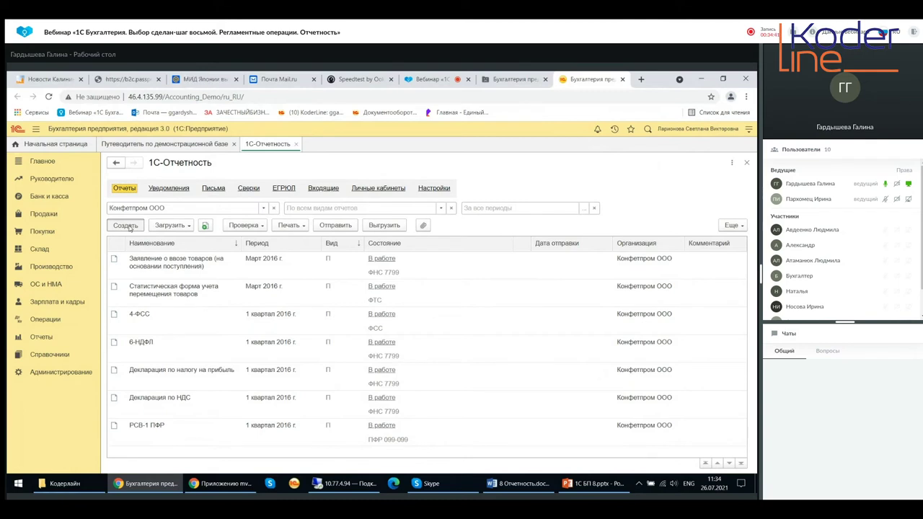
- Start creating a regulated report and examine the favourite report types, from 2-НДФЛ to the statistical forms
{"action": "left_click", "coordinate": [126, 226]}
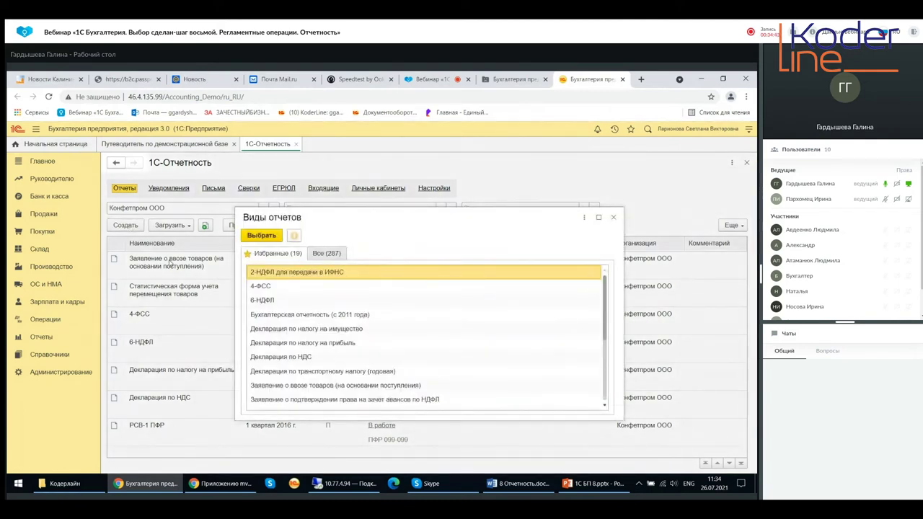
{"action": "scroll", "coordinate": [406, 300], "scroll_direction": "down", "scroll_amount": 9}
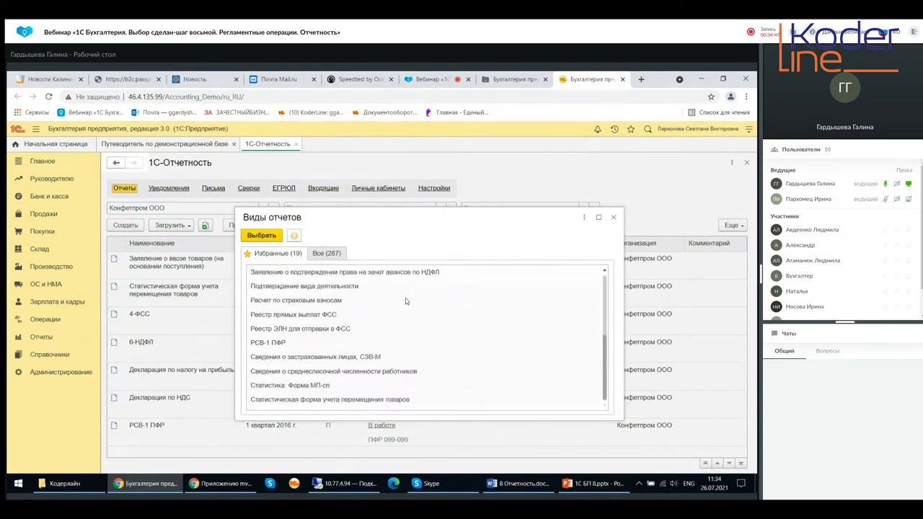
{"action": "scroll", "coordinate": [406, 301], "scroll_direction": "up", "scroll_amount": 9}
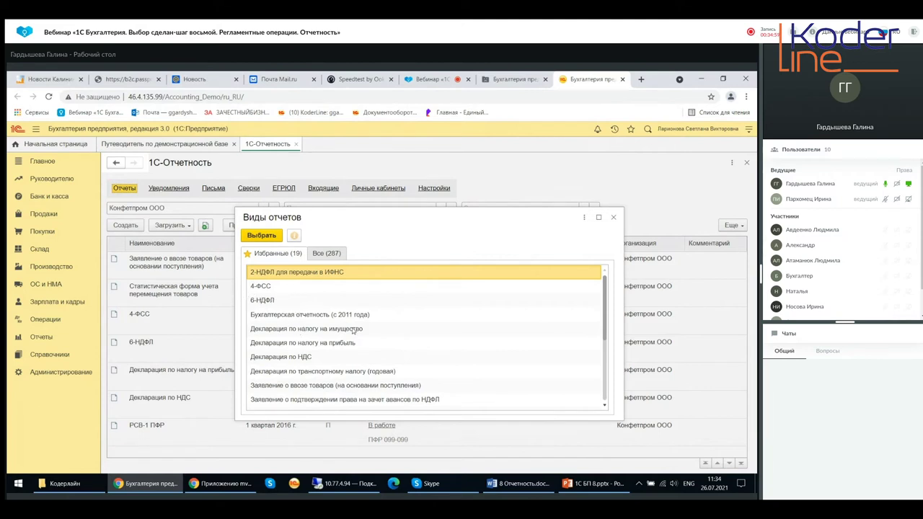
{"action": "scroll", "coordinate": [352, 330], "scroll_direction": "down", "scroll_amount": 3}
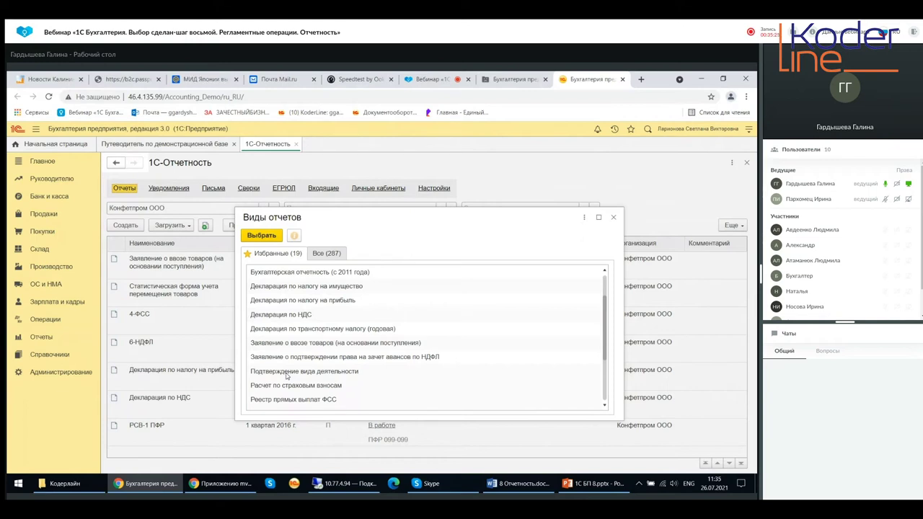
{"action": "scroll", "coordinate": [286, 376], "scroll_direction": "down", "scroll_amount": 1}
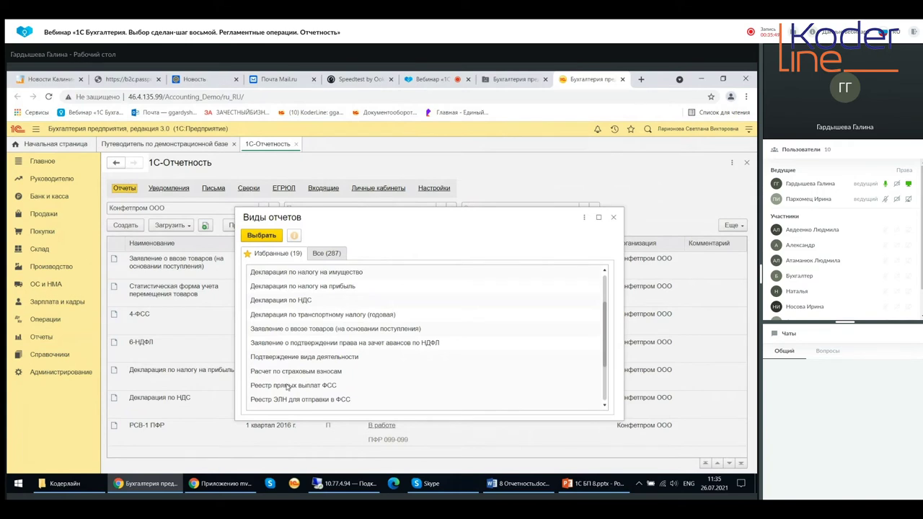
{"action": "scroll", "coordinate": [314, 329], "scroll_direction": "up", "scroll_amount": 2}
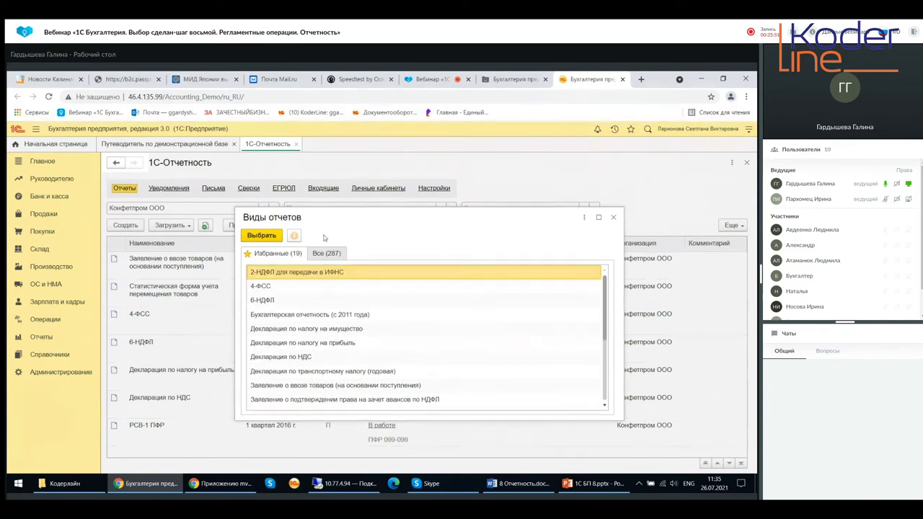
- Review all report types grouped by category, return to the favourites and close Виды отчетов without choosing a report
{"action": "left_click", "coordinate": [324, 257]}
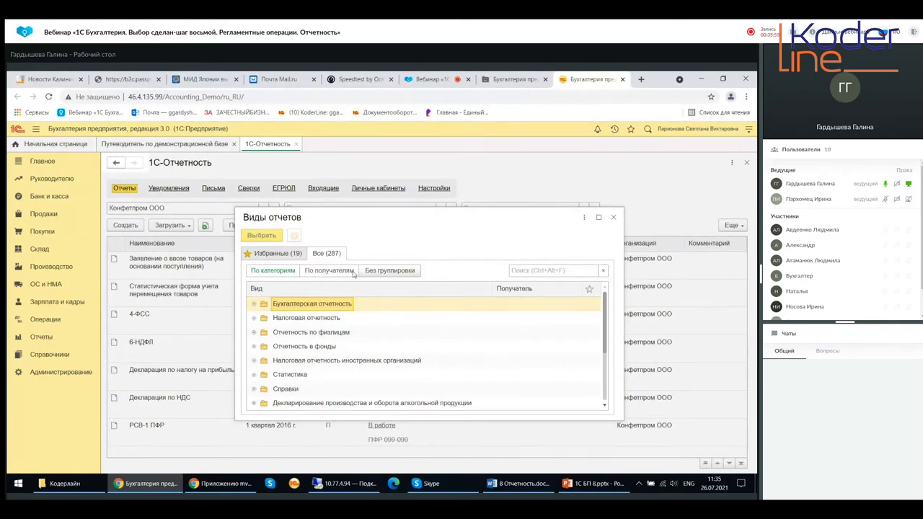
{"action": "scroll", "coordinate": [302, 311], "scroll_direction": "down", "scroll_amount": 2}
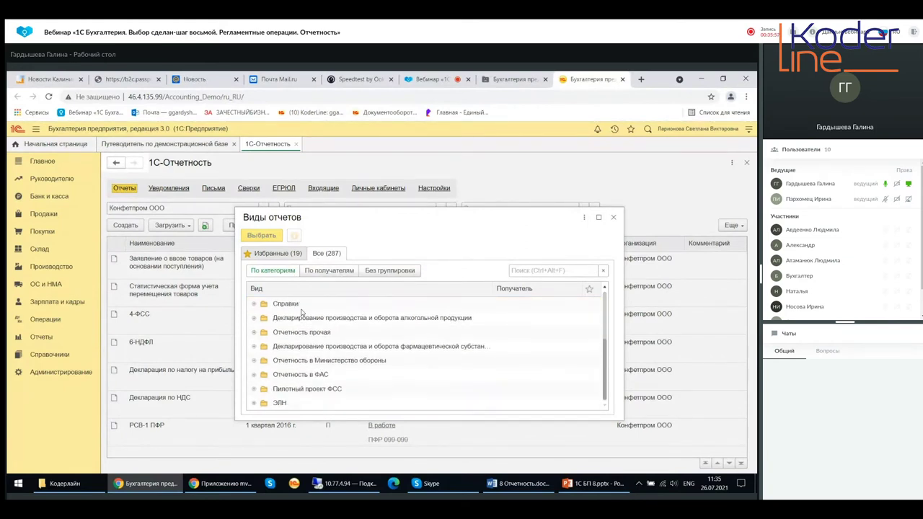
{"action": "scroll", "coordinate": [302, 311], "scroll_direction": "up", "scroll_amount": 3}
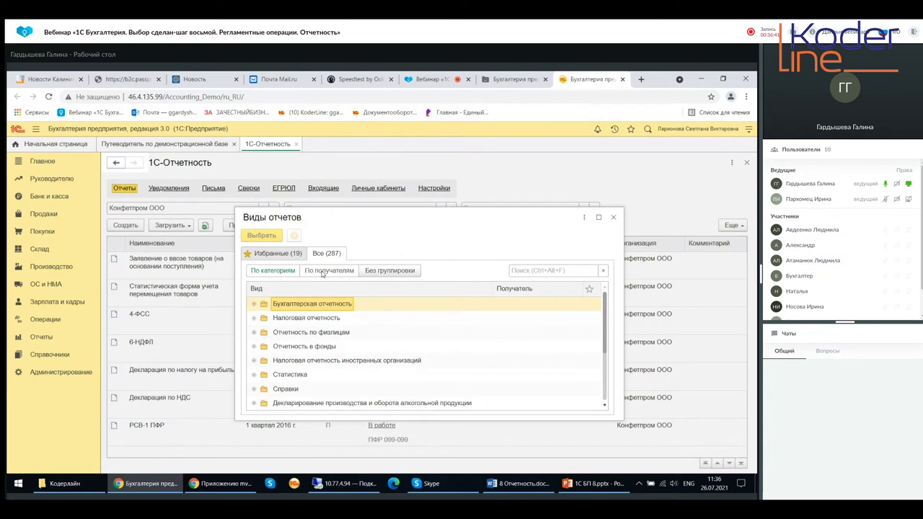
{"action": "left_click", "coordinate": [280, 254]}
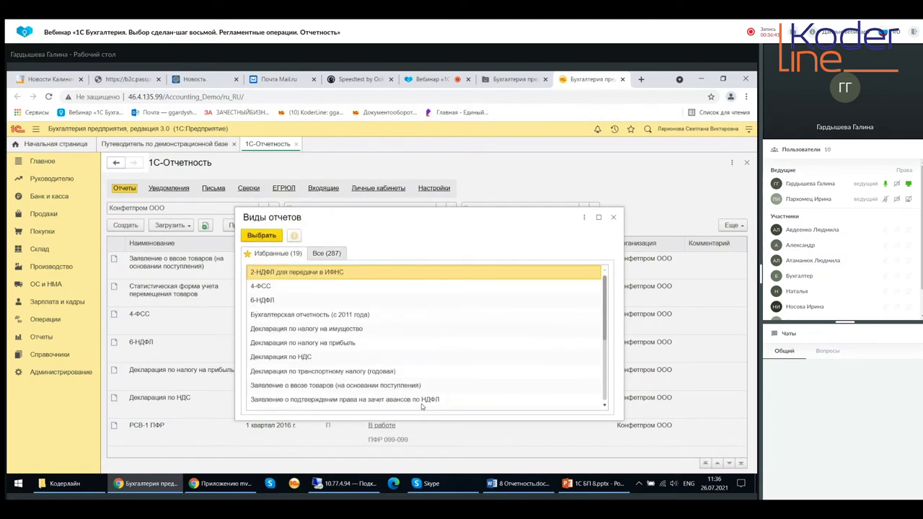
{"action": "left_click", "coordinate": [613, 218]}
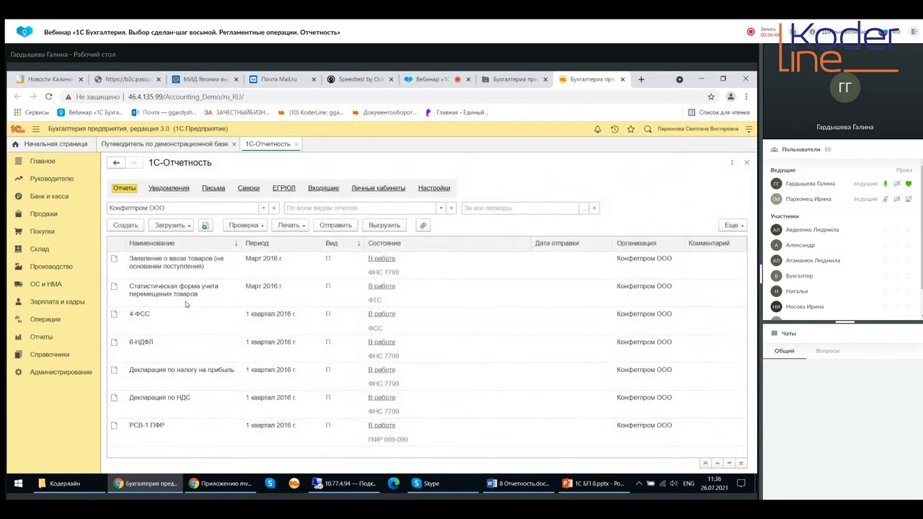
- Review the loading, checking and printing options for the regulated reports list and close 1С-Отчетность
{"action": "left_click", "coordinate": [190, 227]}
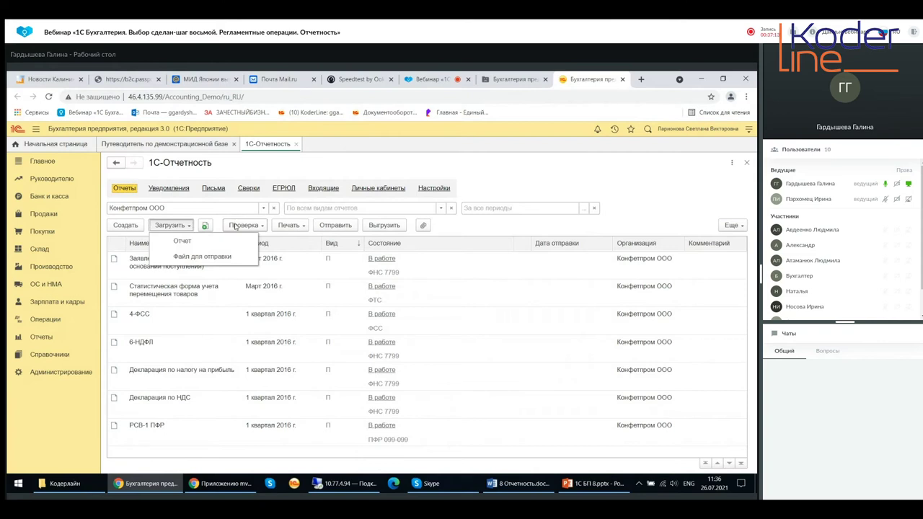
{"action": "left_click", "coordinate": [251, 226]}
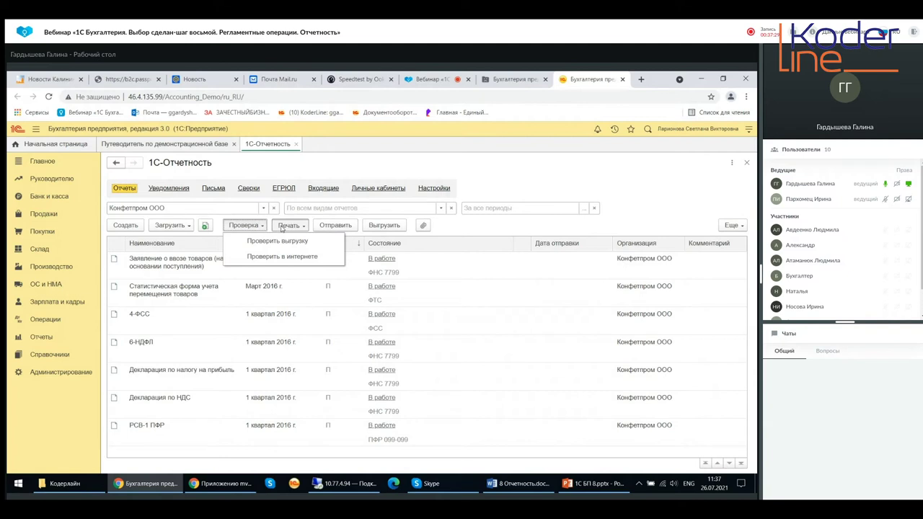
{"action": "left_click", "coordinate": [282, 226]}
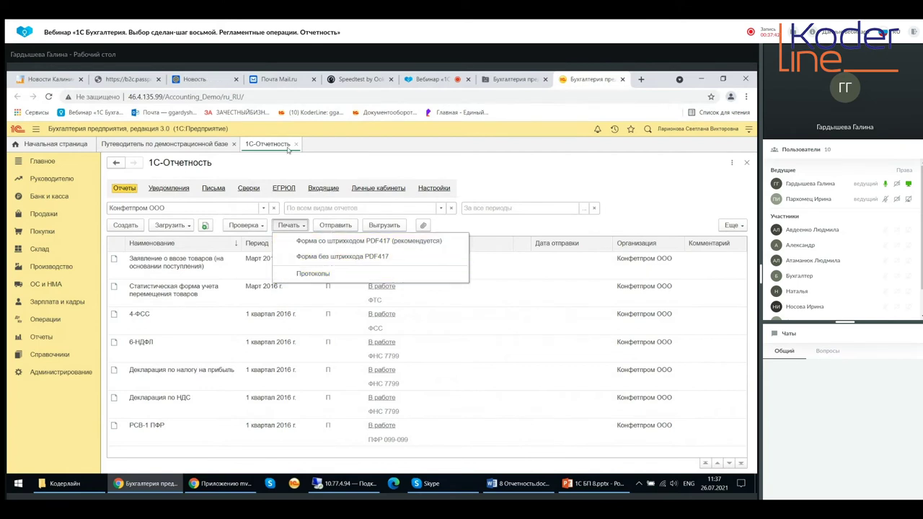
{"action": "left_click", "coordinate": [747, 163]}
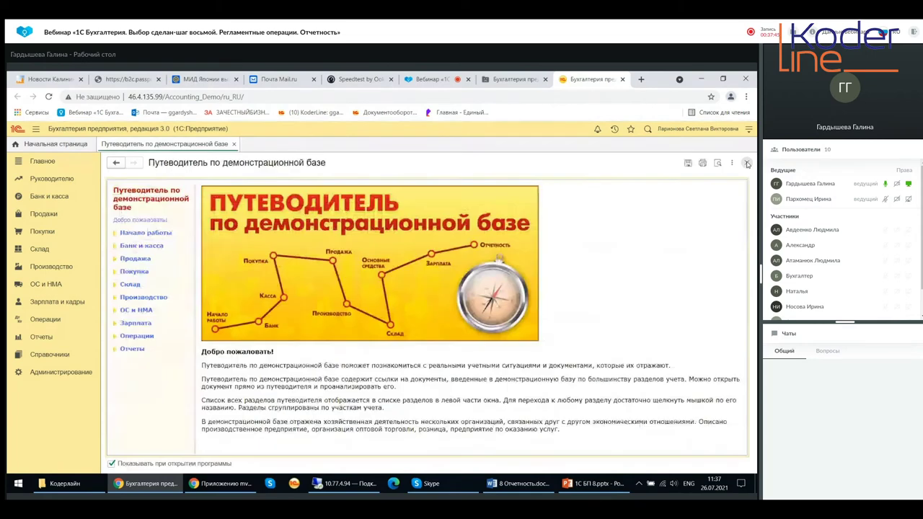
- Open Уведомления, сообщения и заявления in 1С-Отчетность and keep waiting for the unresponsive page
{"action": "left_click", "coordinate": [32, 337]}
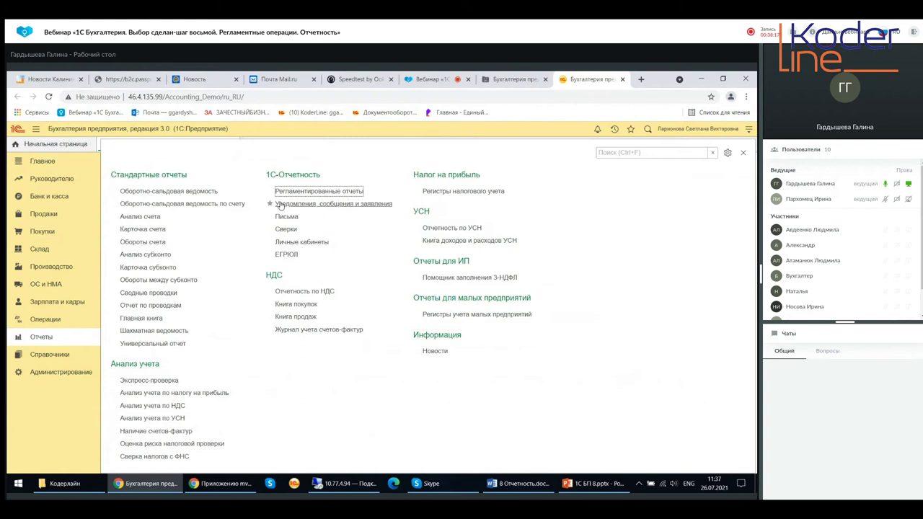
{"action": "left_click", "coordinate": [281, 206]}
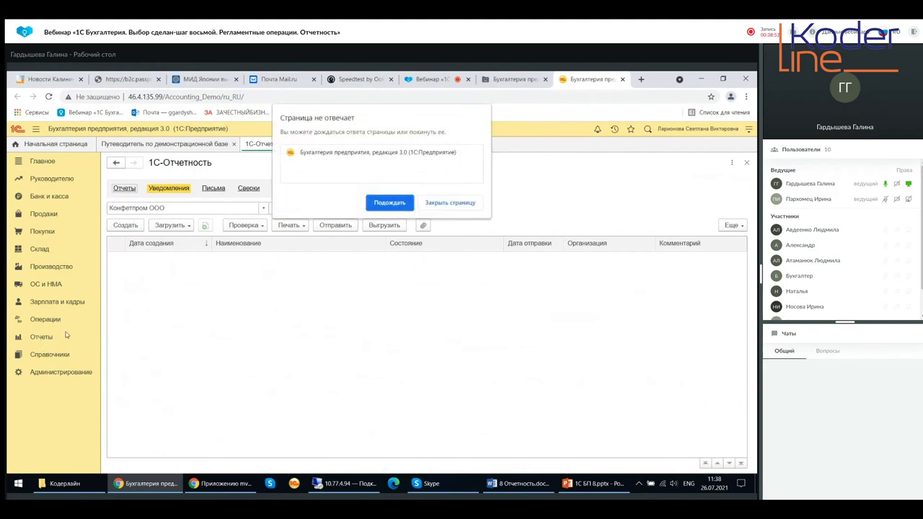
{"action": "left_click", "coordinate": [380, 204]}
{"action": "left_click", "coordinate": [391, 201]}
{"action": "left_click", "coordinate": [396, 204]}
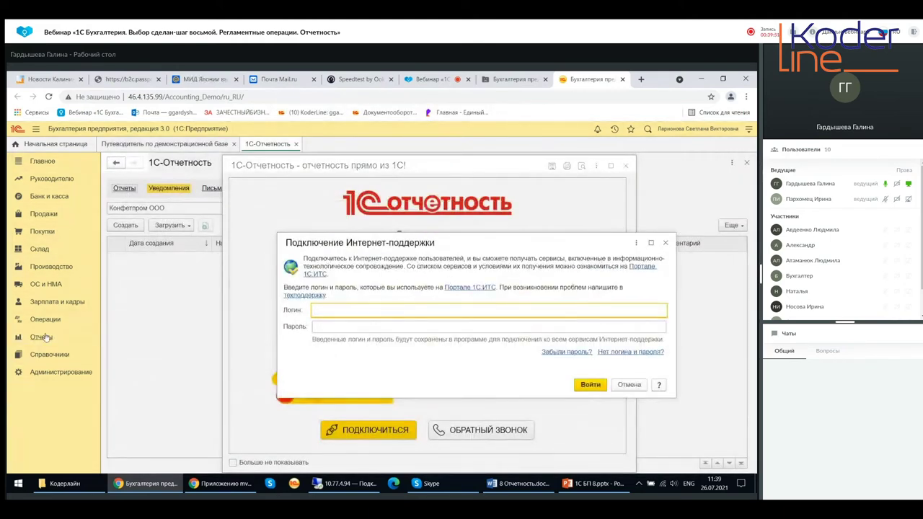
- Open Отчетность по НДС, run its Экспресс-проверка ведения учета for the second quarter of 2021 and close the check report
{"action": "left_click", "coordinate": [36, 339]}
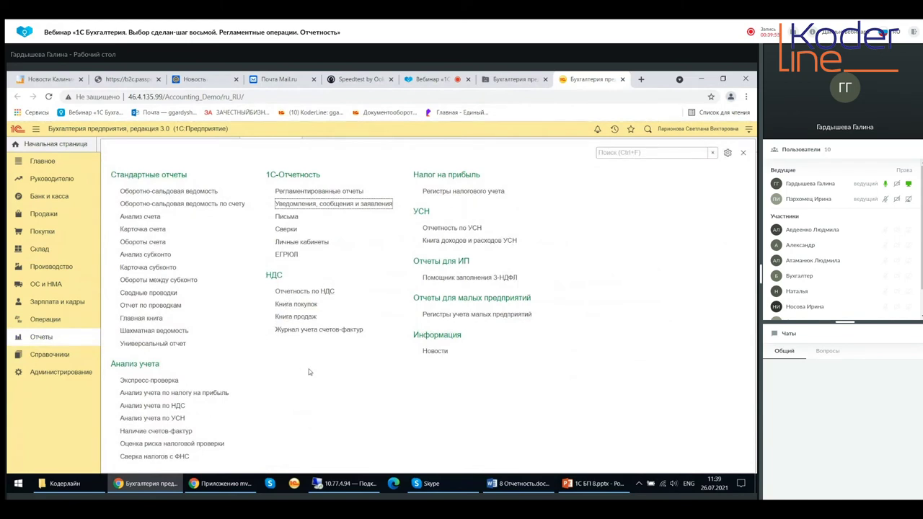
{"action": "left_click", "coordinate": [287, 293]}
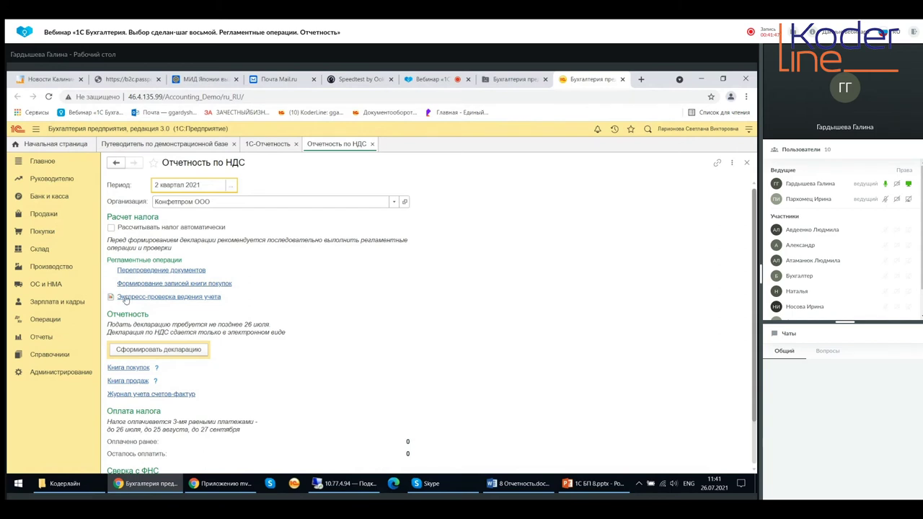
{"action": "left_click", "coordinate": [126, 298]}
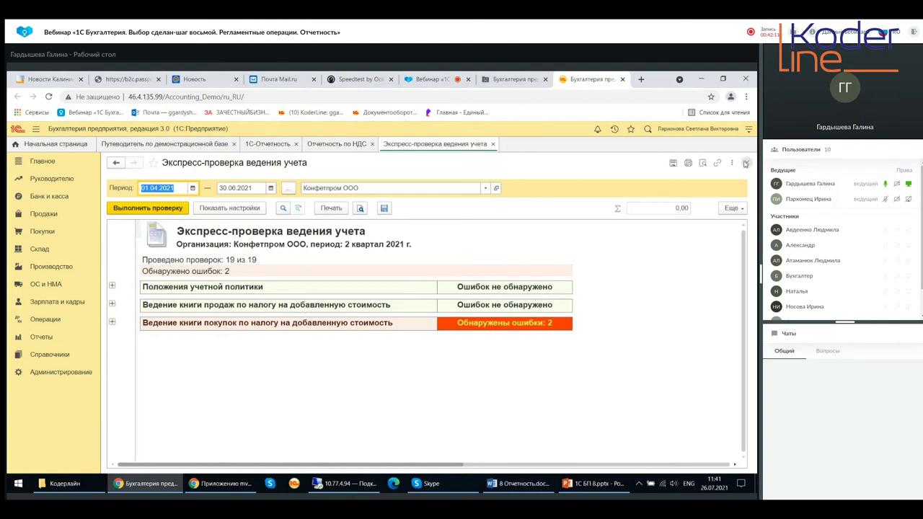
{"action": "left_click", "coordinate": [746, 164]}
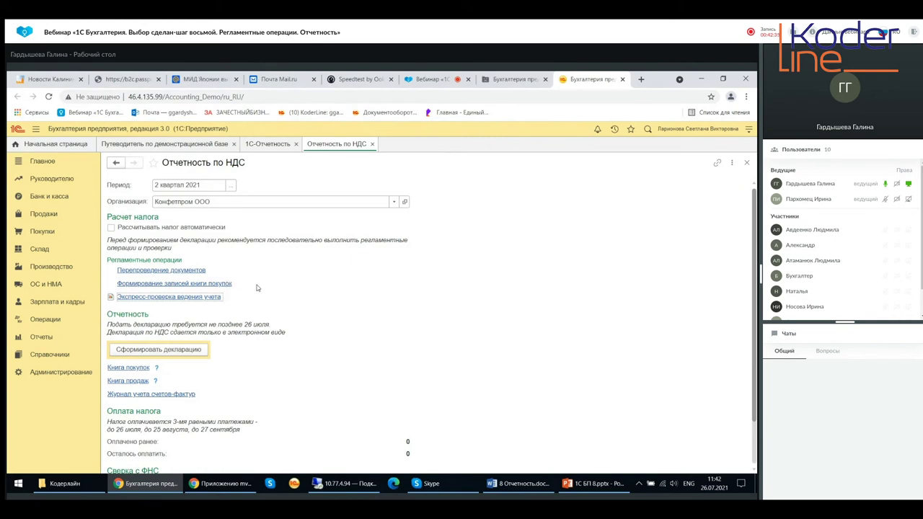
- Read the Книга покупок hint and examine the tax calculation, reporting, payment and ФНС reconciliation sections of Отчетность по НДС
{"action": "left_click", "coordinate": [156, 368]}
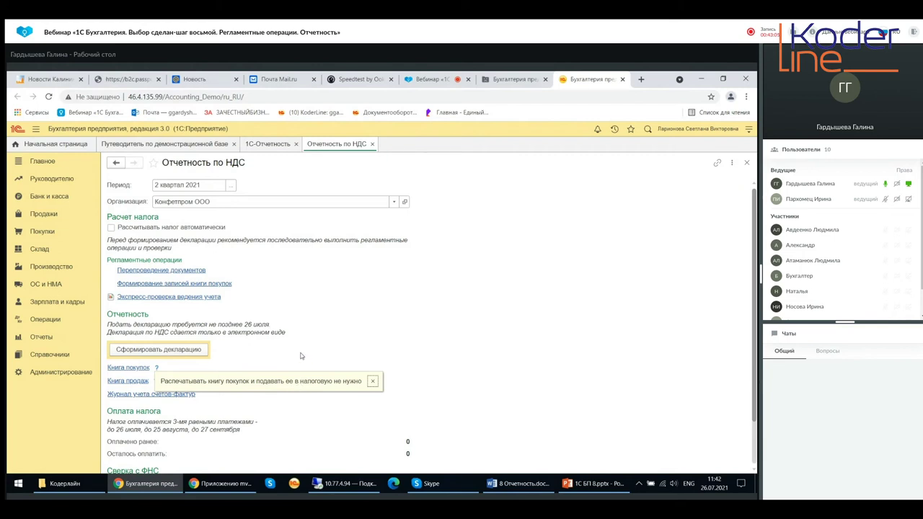
{"action": "left_click", "coordinate": [372, 383]}
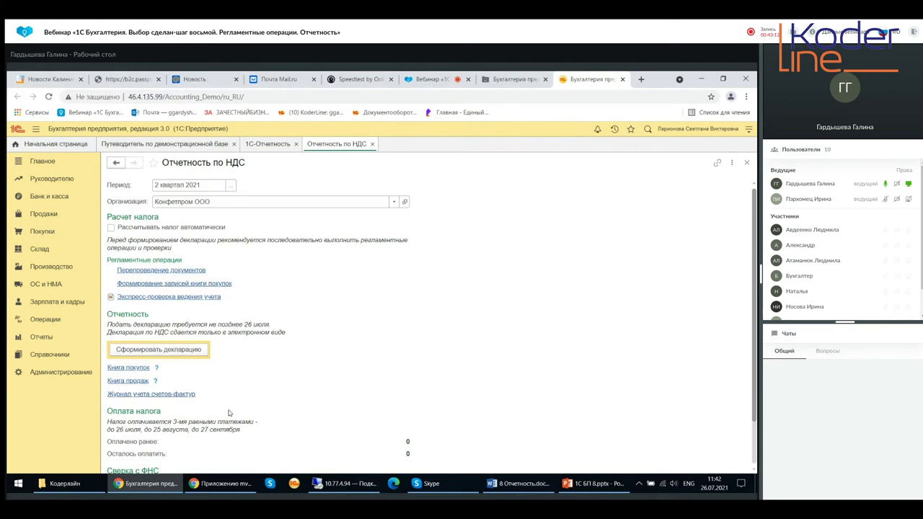
{"action": "scroll", "coordinate": [229, 412], "scroll_direction": "down", "scroll_amount": 1}
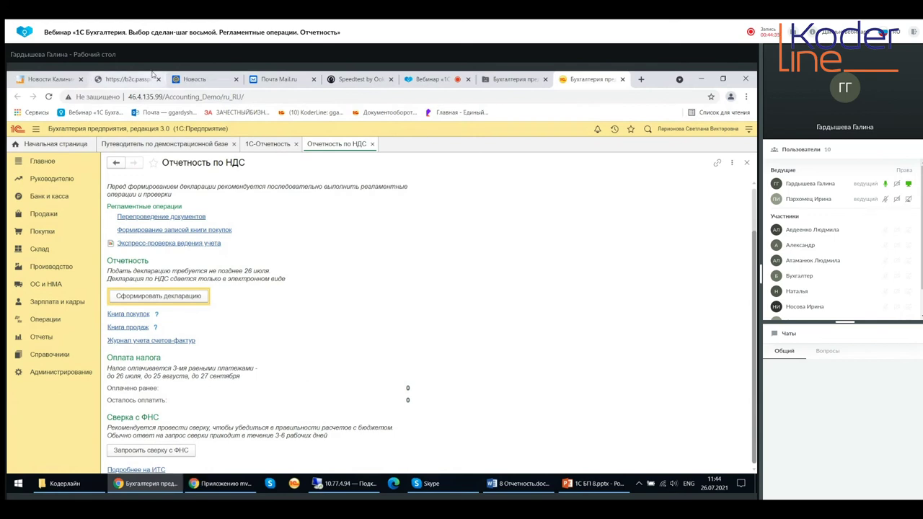
{"action": "scroll", "coordinate": [160, 227], "scroll_direction": "up", "scroll_amount": 2}
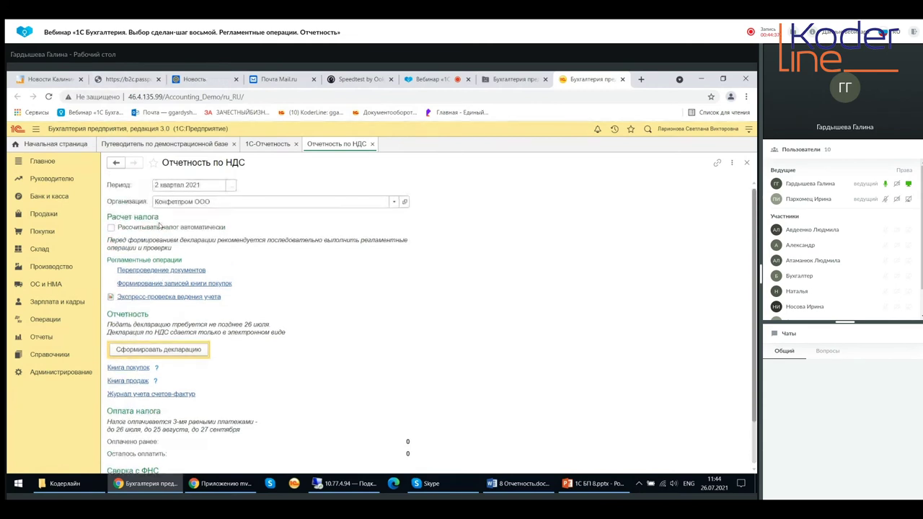
{"action": "scroll", "coordinate": [160, 226], "scroll_direction": "down", "scroll_amount": 1}
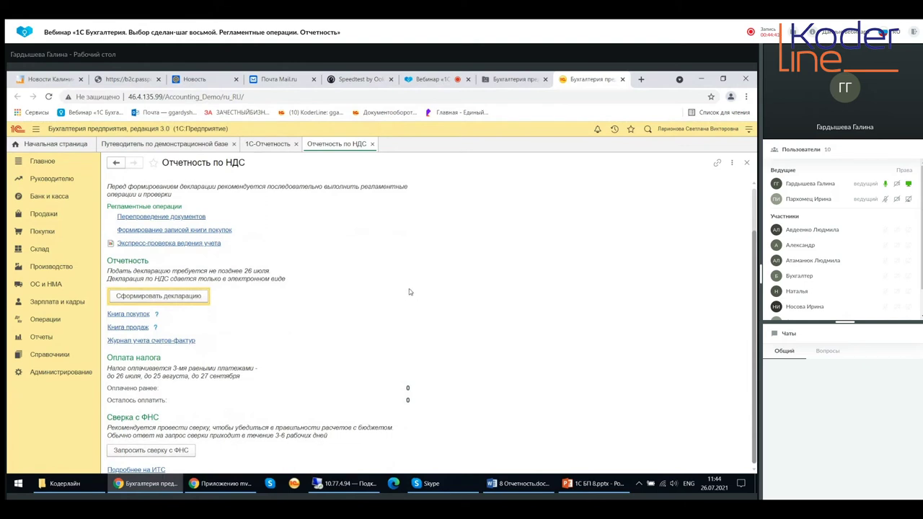
- Close Отчетность по НДС and dismiss the Internet support and 1С-Отчетность promotional windows
{"action": "left_click", "coordinate": [372, 145]}
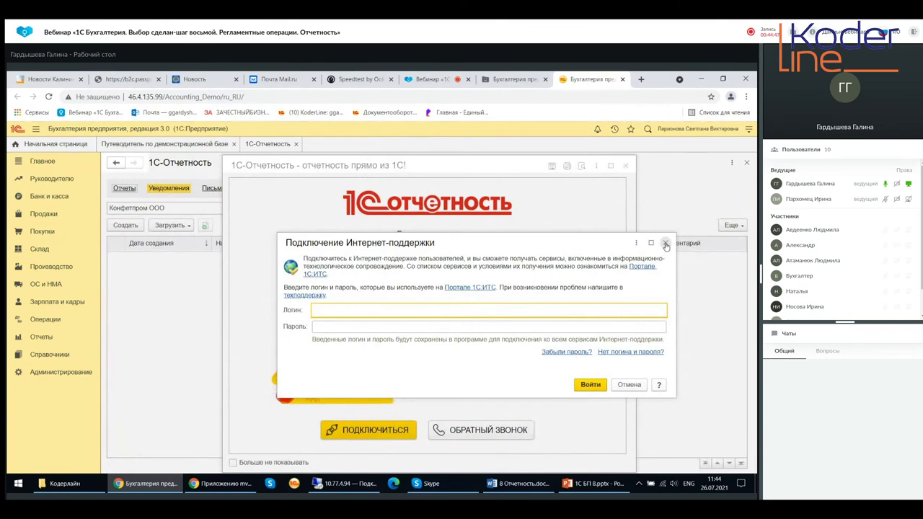
{"action": "left_click", "coordinate": [665, 243]}
{"action": "left_click", "coordinate": [626, 167]}
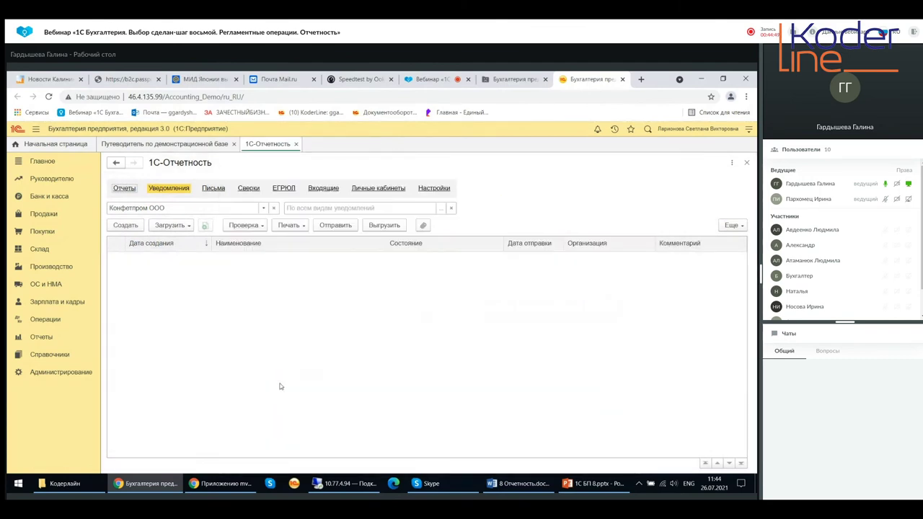
- Generate the Книга покупок for Конфетпром ООО for the third quarter of 2021
{"action": "left_click", "coordinate": [38, 339]}
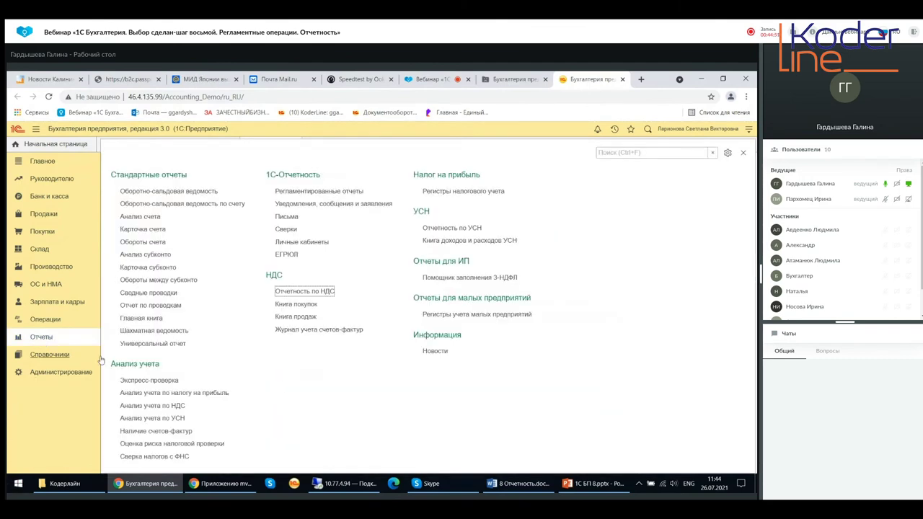
{"action": "mouse_move", "coordinate": [309, 306]}
{"action": "left_mouse_down"}
{"action": "mouse_move", "coordinate": [309, 321]}
{"action": "mouse_move", "coordinate": [306, 310]}
{"action": "left_mouse_up"}
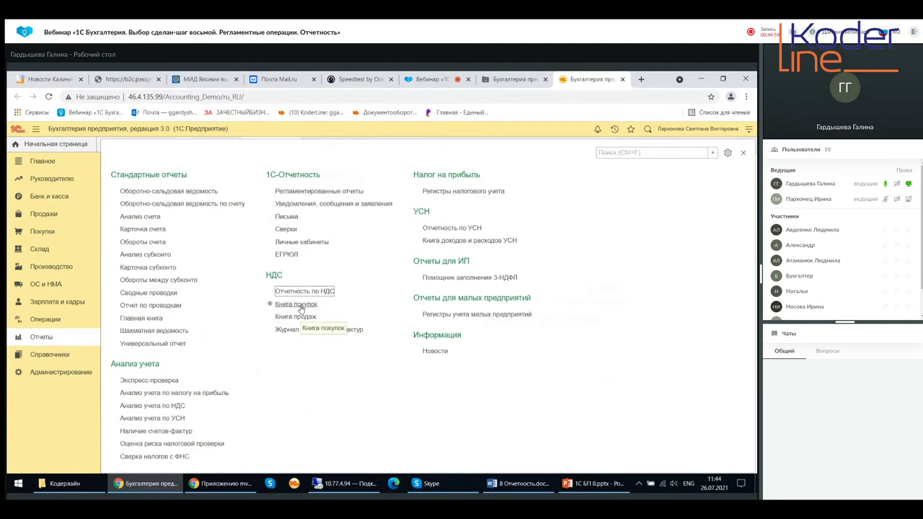
{"action": "left_click", "coordinate": [297, 305]}
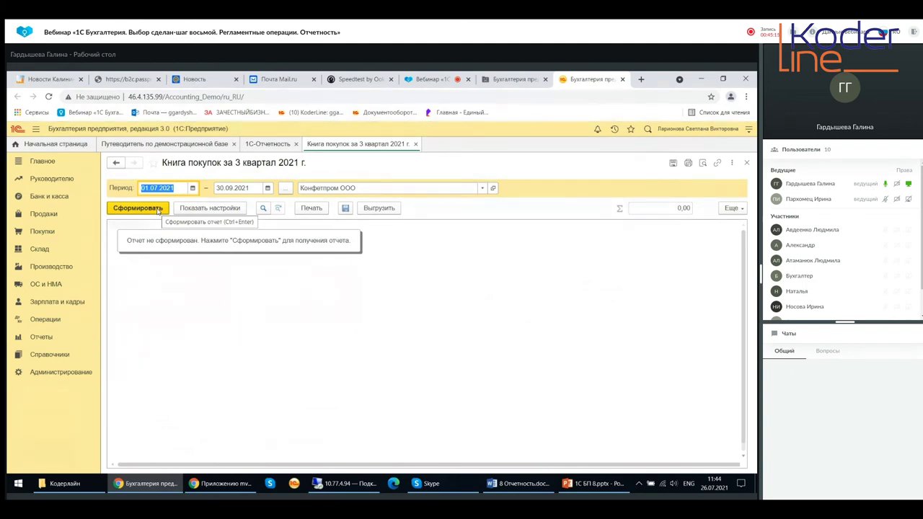
{"action": "left_click", "coordinate": [158, 209]}
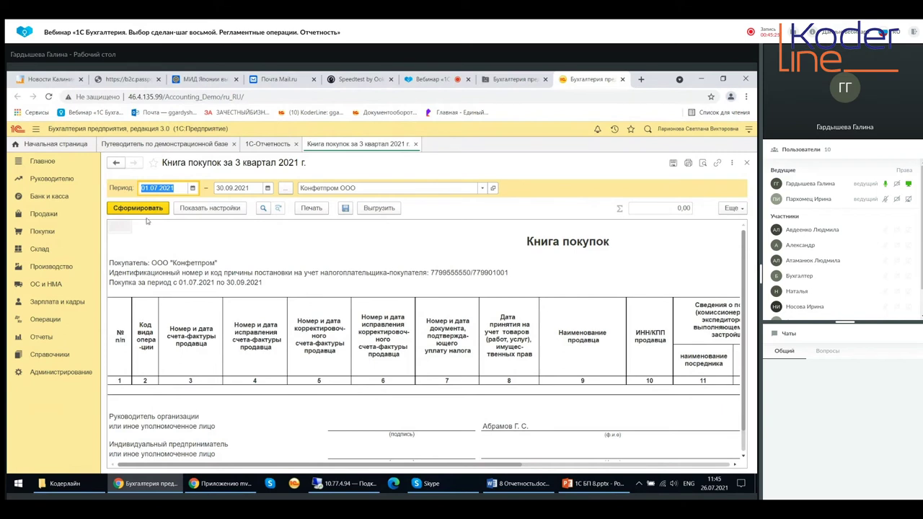
- Set the start of the Книга покупок period to 01.01.2021 and close the report without regenerating it
{"action": "left_click", "coordinate": [193, 187]}
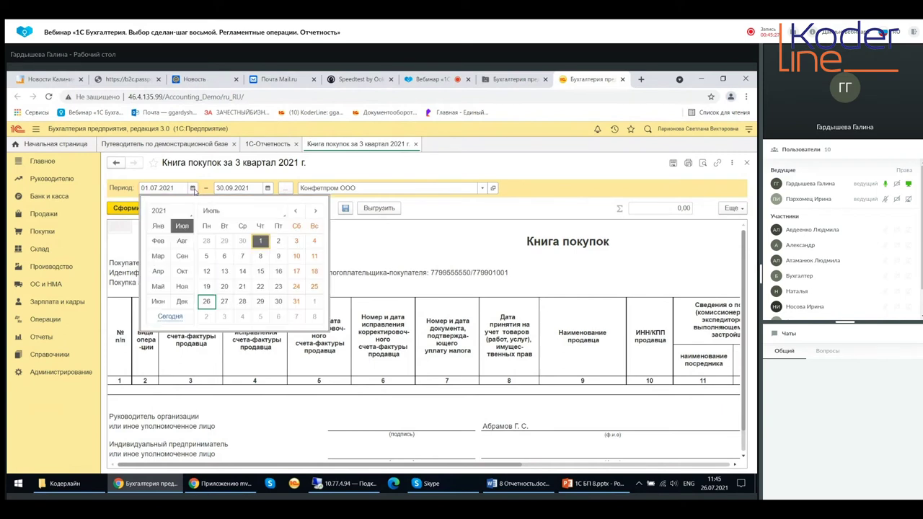
{"action": "left_click", "coordinate": [160, 226]}
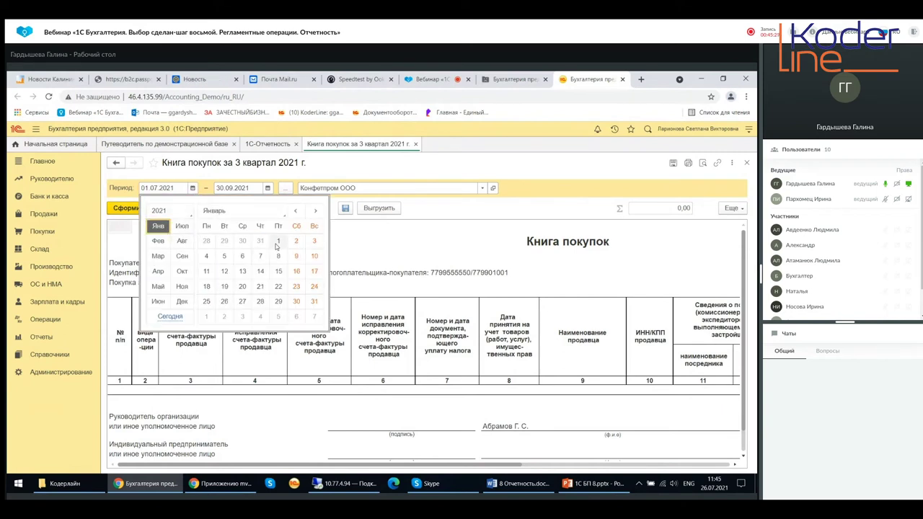
{"action": "left_click", "coordinate": [276, 241]}
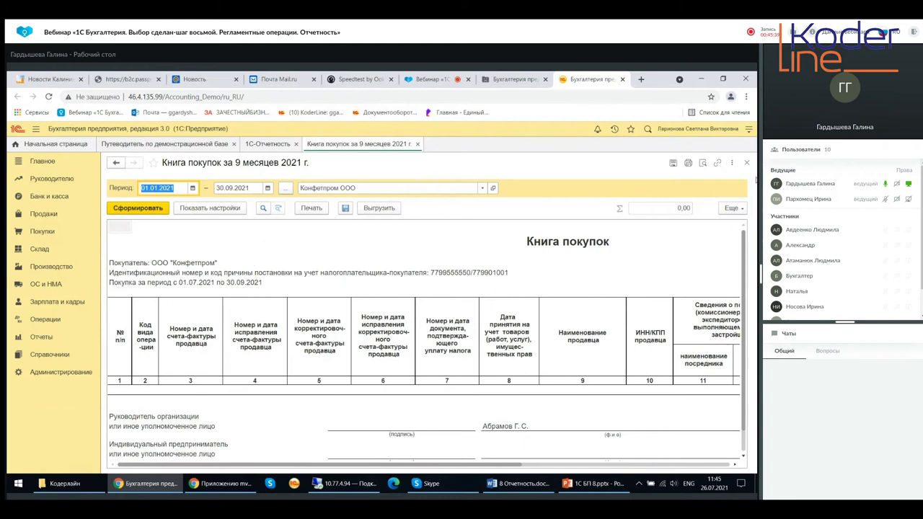
{"action": "left_click", "coordinate": [747, 163]}
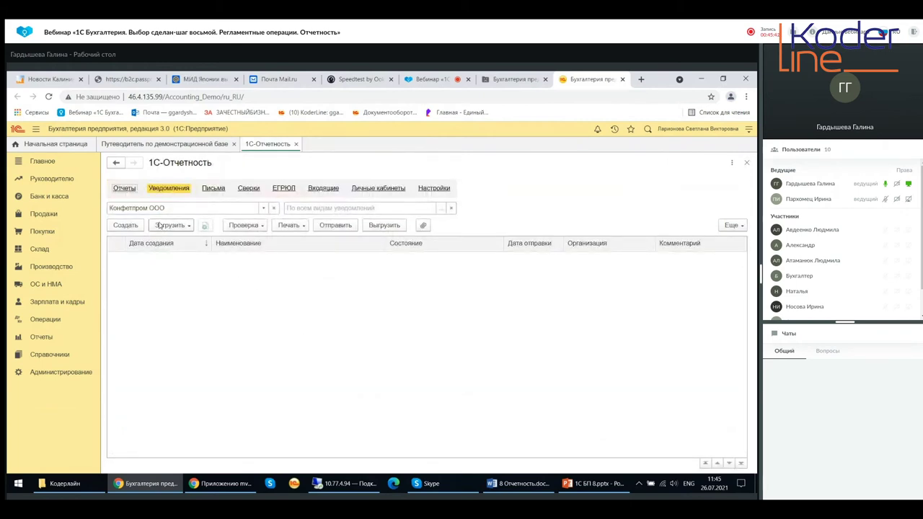
- Open the Книга продаж report form, close it without generating the report, and close 1С-Отчетность
{"action": "left_click", "coordinate": [43, 338]}
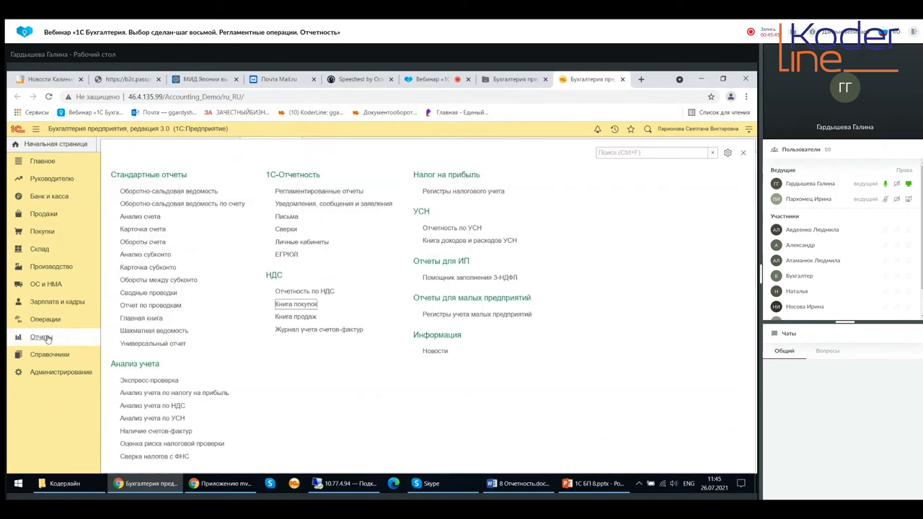
{"action": "left_click", "coordinate": [286, 318]}
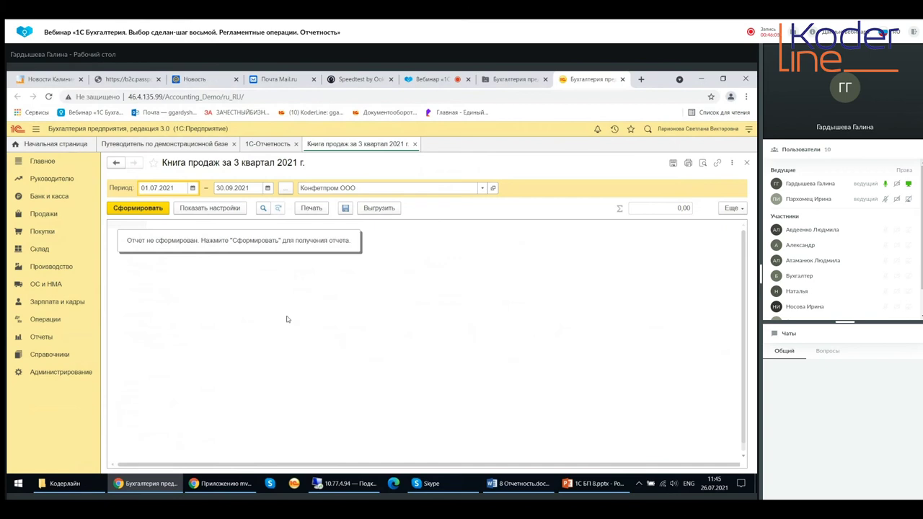
{"action": "left_click", "coordinate": [746, 162]}
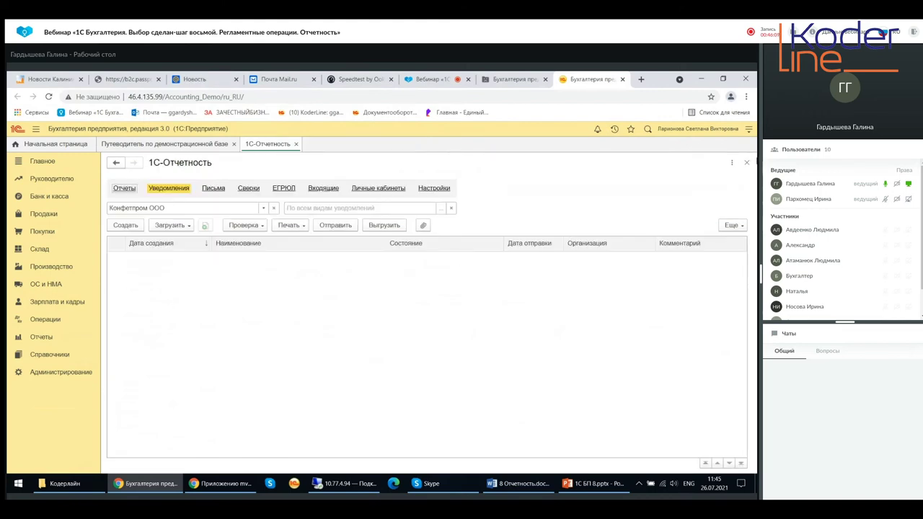
{"action": "left_click", "coordinate": [746, 162]}
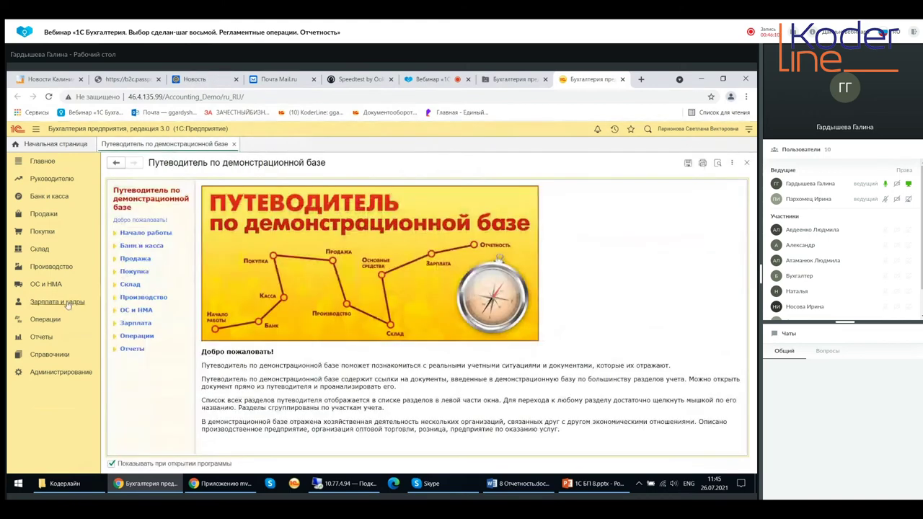
- Generate the received and issued invoice journal for Конфетпром ООО for the third quarter of 2021 and review both parts
{"action": "left_click", "coordinate": [41, 337]}
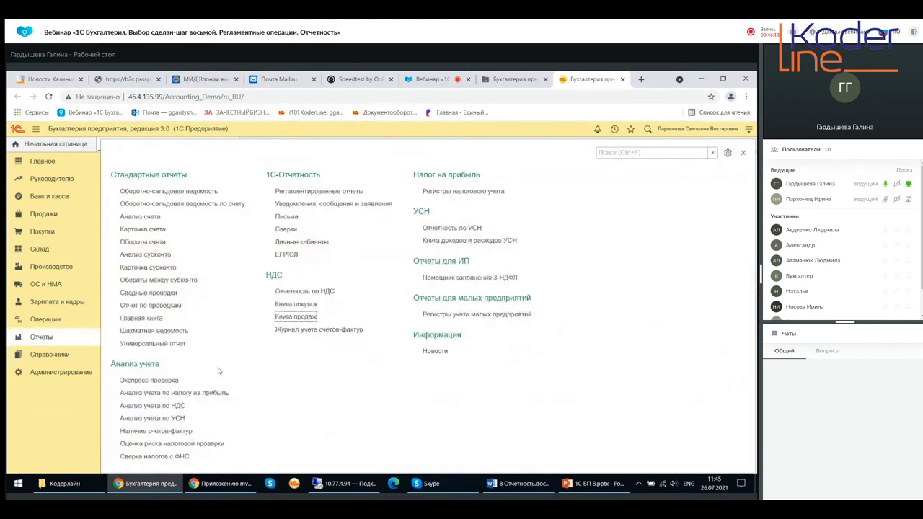
{"action": "left_click", "coordinate": [293, 331]}
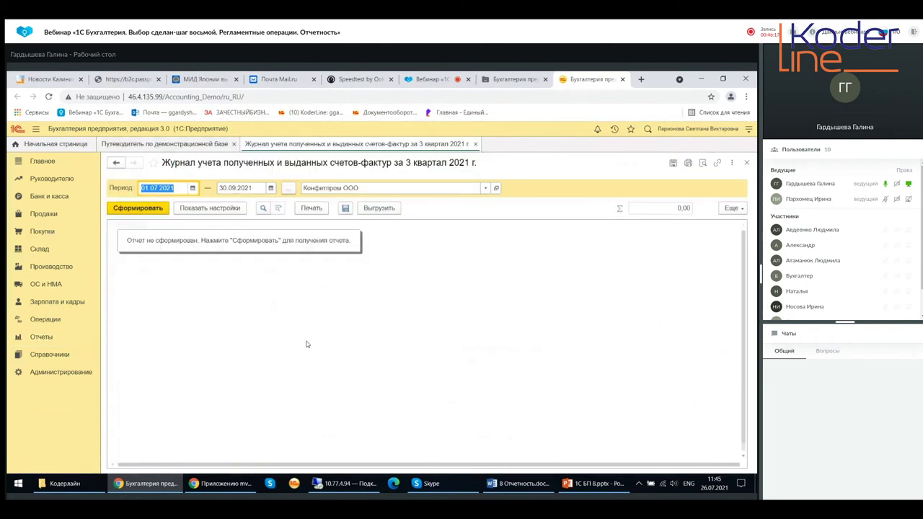
{"action": "left_click", "coordinate": [140, 210]}
{"action": "scroll", "coordinate": [317, 297], "scroll_direction": "down", "scroll_amount": 5}
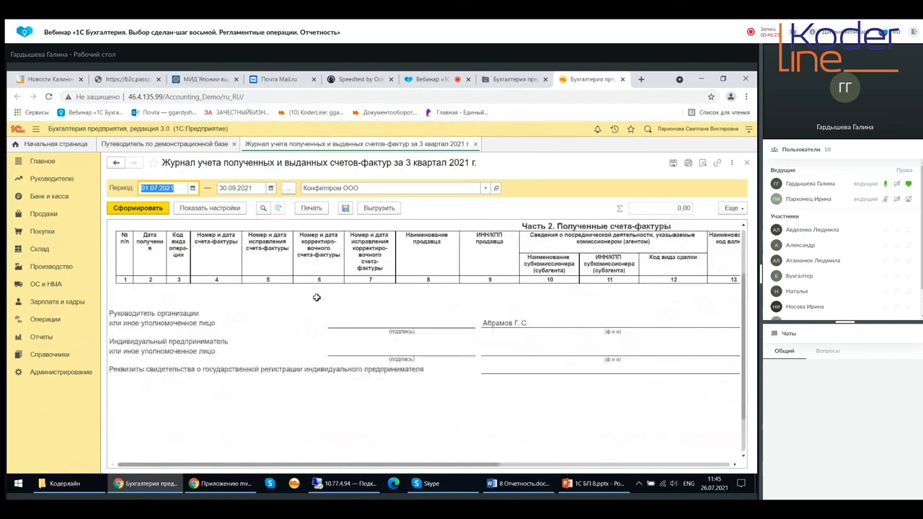
{"action": "scroll", "coordinate": [316, 297], "scroll_direction": "up", "scroll_amount": 5}
{"action": "scroll", "coordinate": [317, 297], "scroll_direction": "down", "scroll_amount": 5}
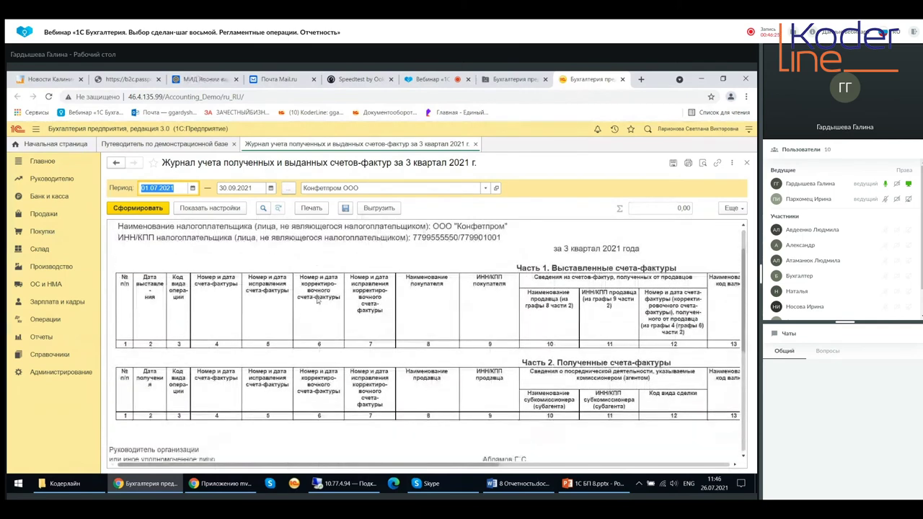
{"action": "scroll", "coordinate": [317, 297], "scroll_direction": "up", "scroll_amount": 5}
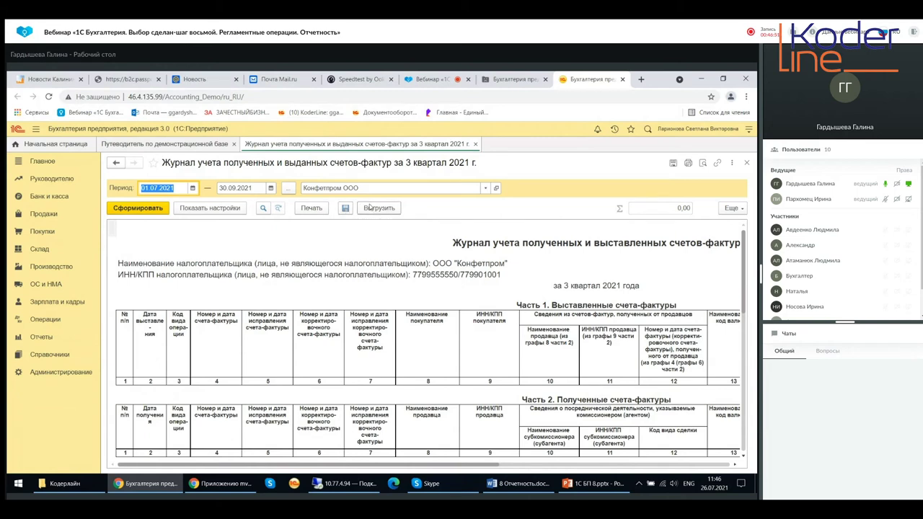
- Export the third-quarter 2021 invoice journal for Конфетпром ООО to an XML file and close the report
{"action": "left_click", "coordinate": [370, 210]}
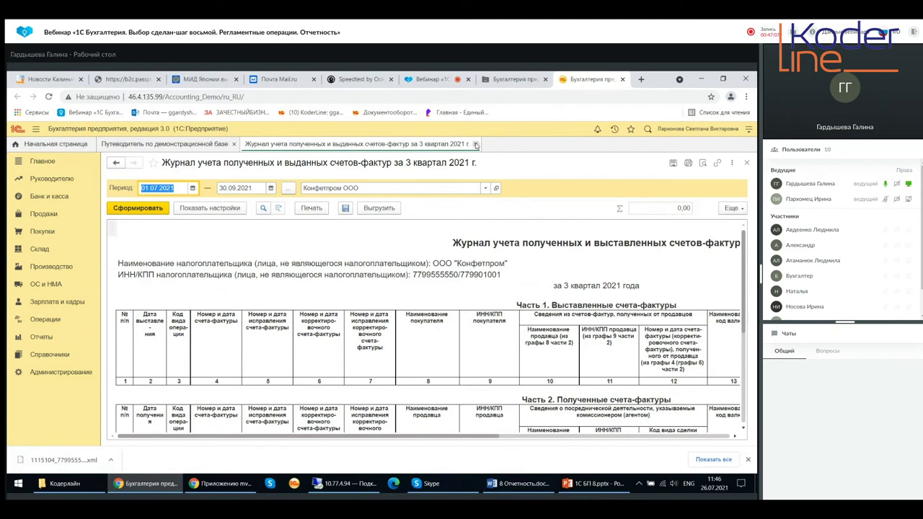
{"action": "left_click", "coordinate": [475, 145]}
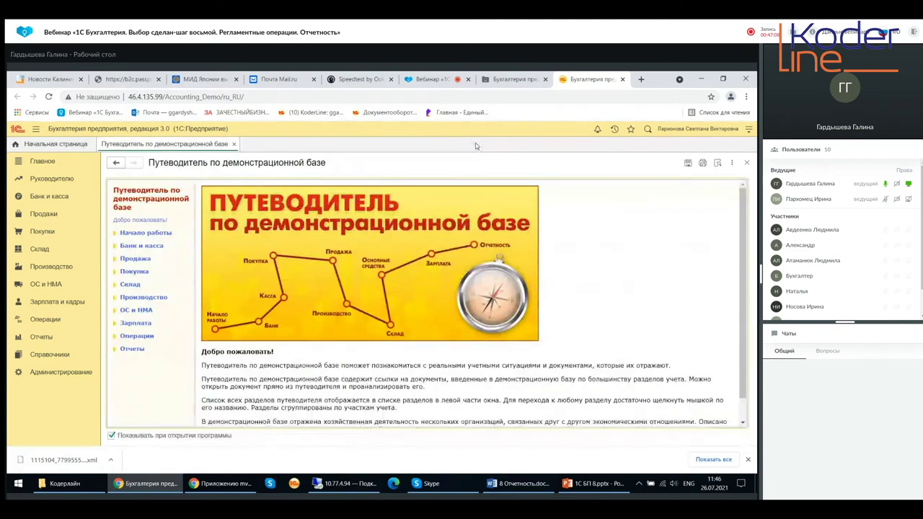
- Review the income tax registers in Регистры налогового учета and their full report list, and close both forms
{"action": "left_click", "coordinate": [99, 339]}
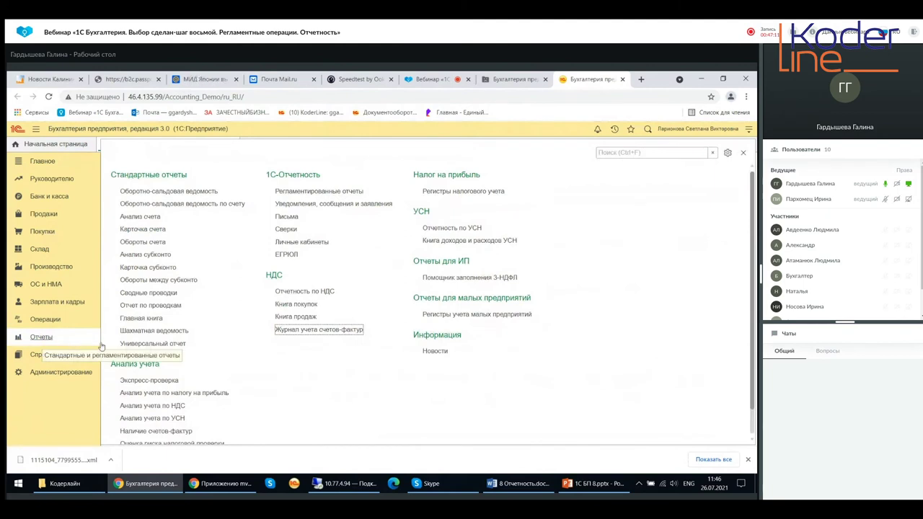
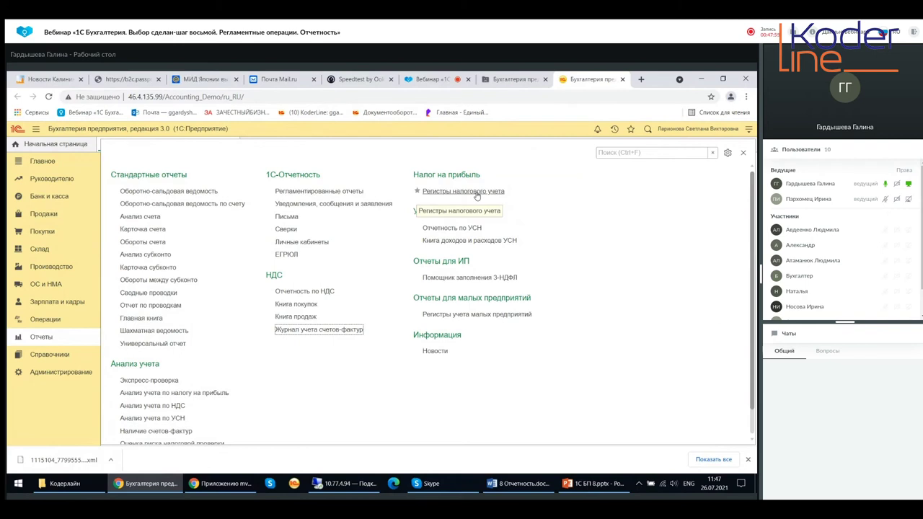
{"action": "left_click", "coordinate": [476, 193]}
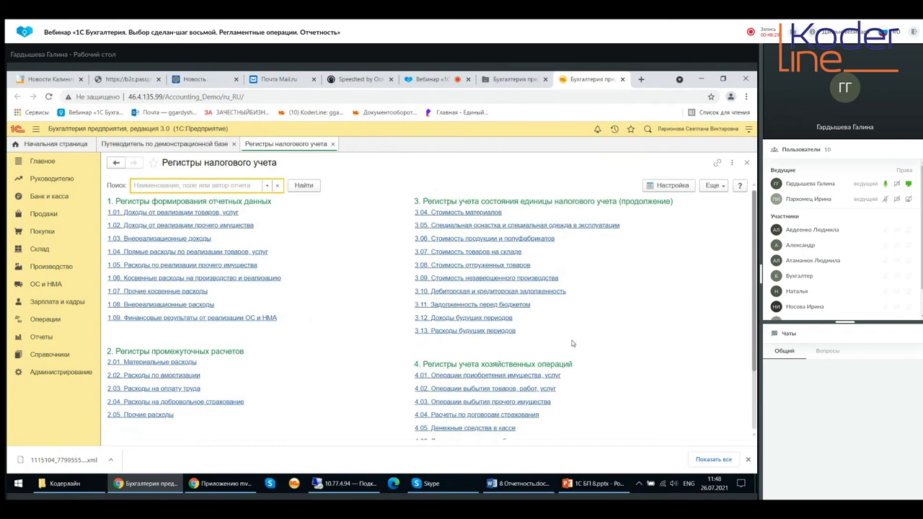
{"action": "scroll", "coordinate": [574, 343], "scroll_direction": "down", "scroll_amount": 3}
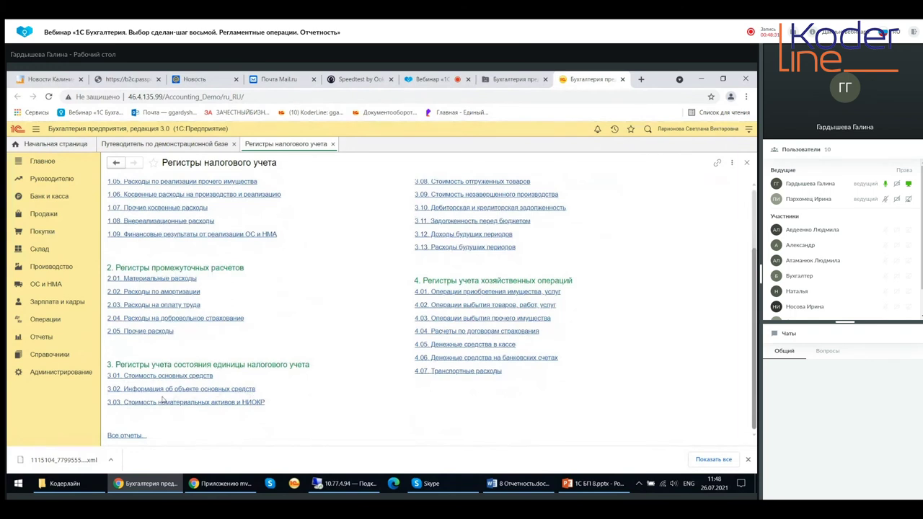
{"action": "left_click", "coordinate": [127, 437]}
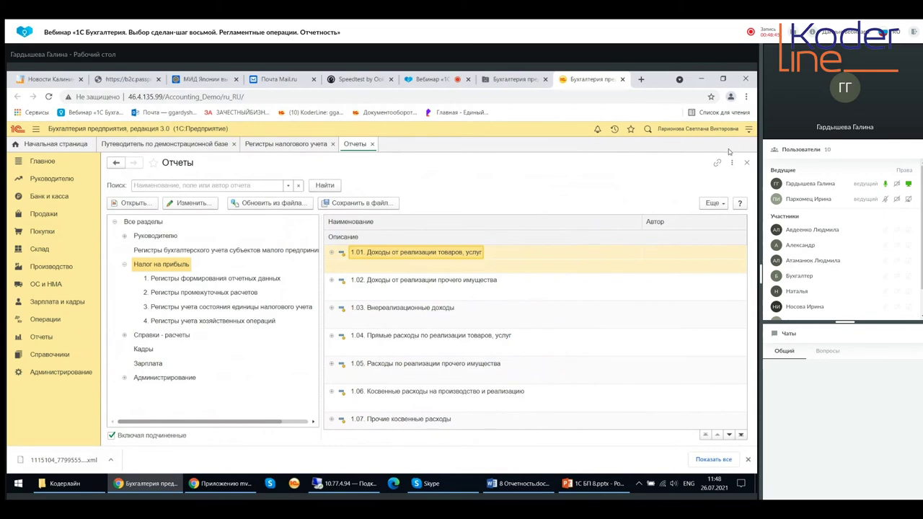
{"action": "left_click", "coordinate": [747, 163]}
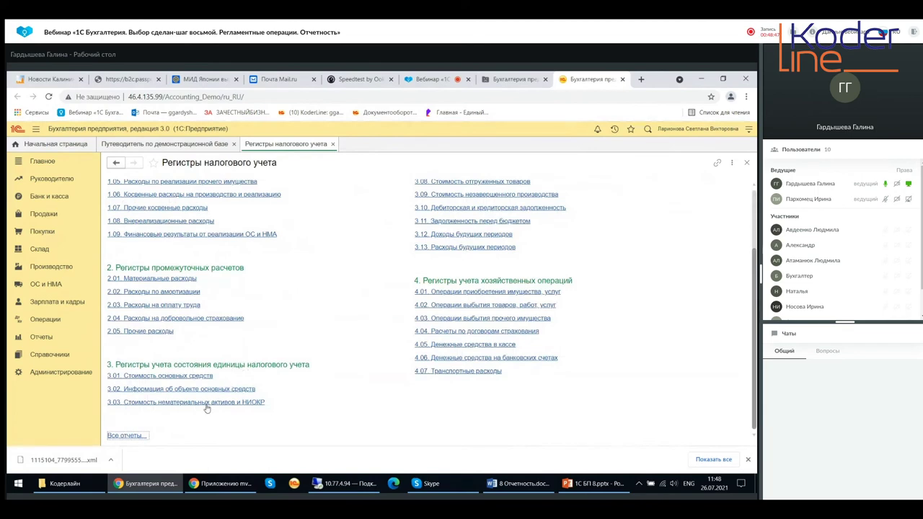
{"action": "left_click", "coordinate": [333, 144]}
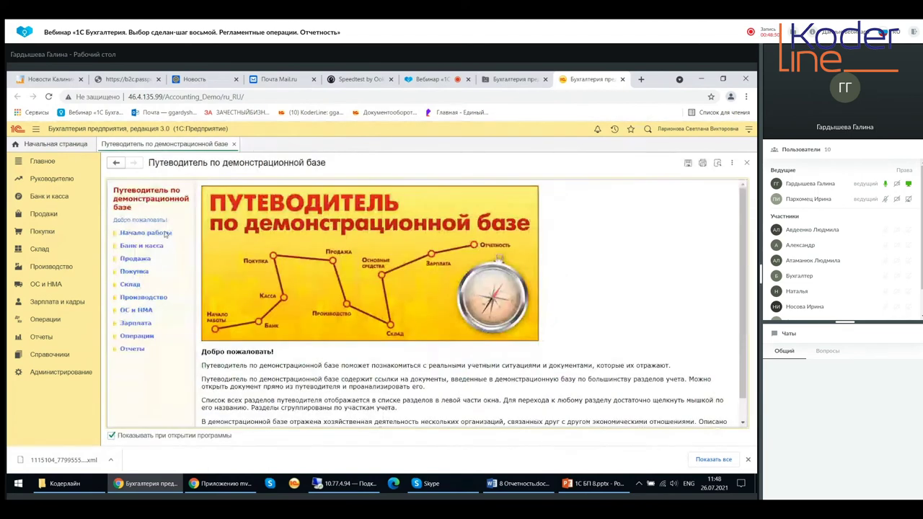
- Open the Отчетность по УСН form for Конфетпром ООО for 2021 and close it
{"action": "left_click", "coordinate": [41, 336]}
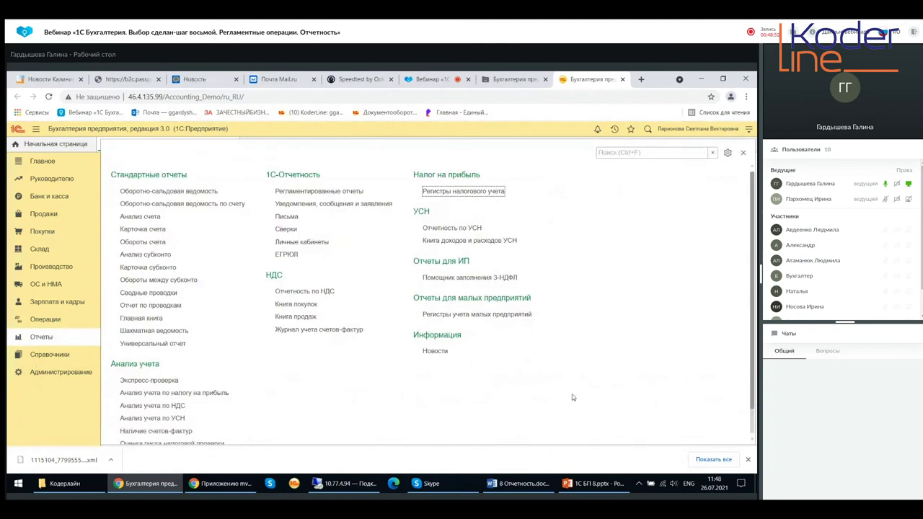
{"action": "left_click", "coordinate": [448, 229]}
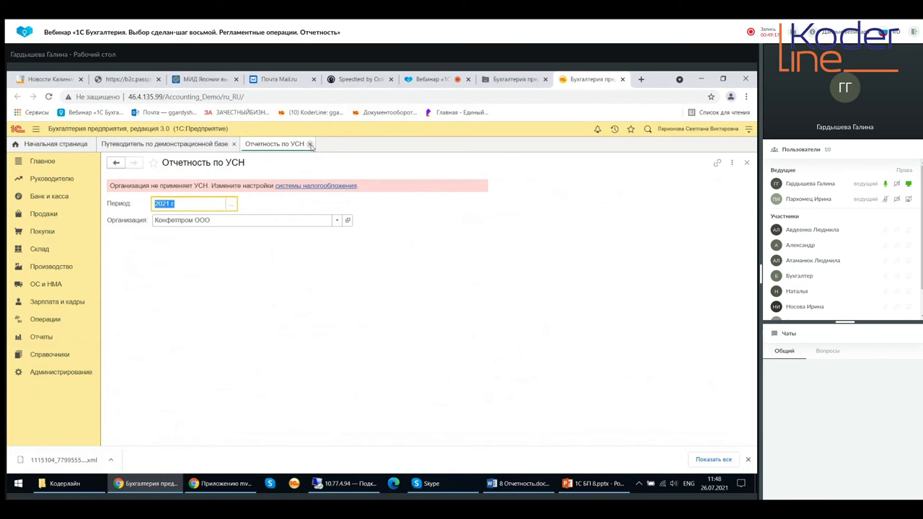
{"action": "left_click", "coordinate": [310, 145]}
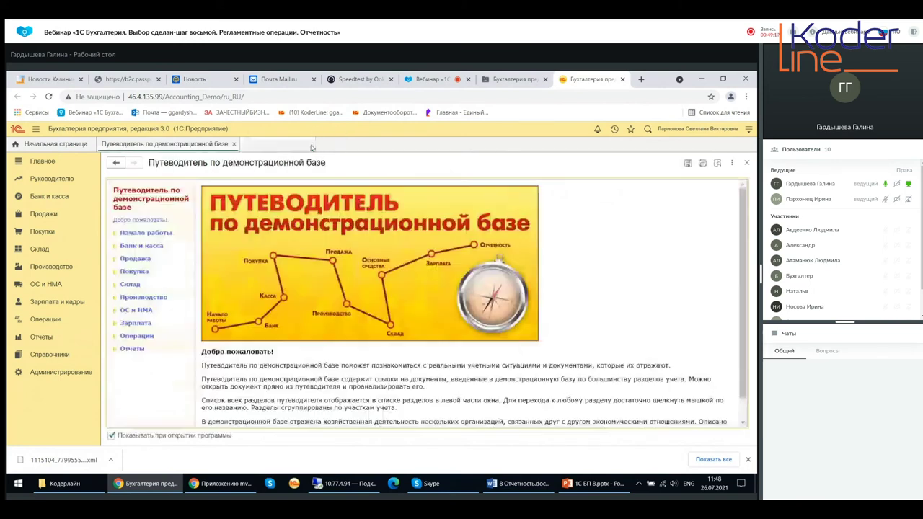
- Generate the Книга доходов и расходов УСН for Конфетпром ООО for the third quarter of 2021 and review its title page and Раздел I
{"action": "left_click", "coordinate": [48, 338]}
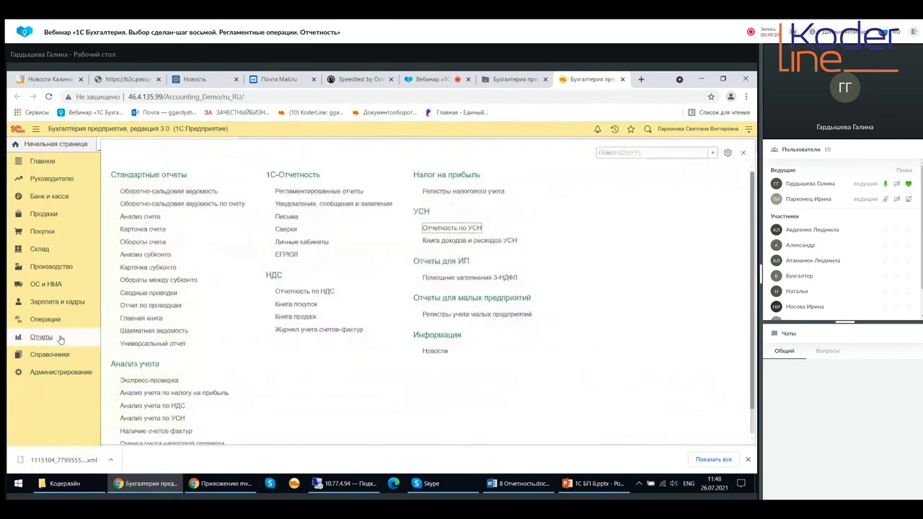
{"action": "left_click", "coordinate": [453, 242]}
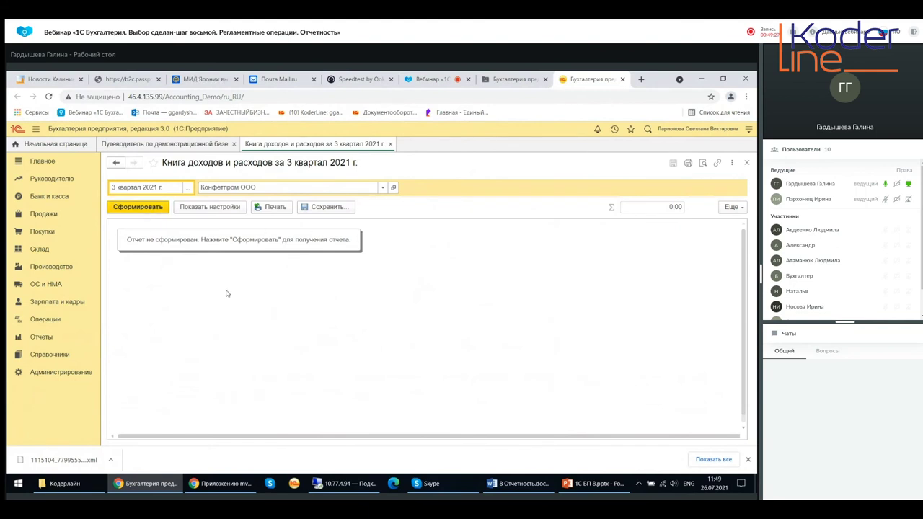
{"action": "left_click", "coordinate": [216, 210]}
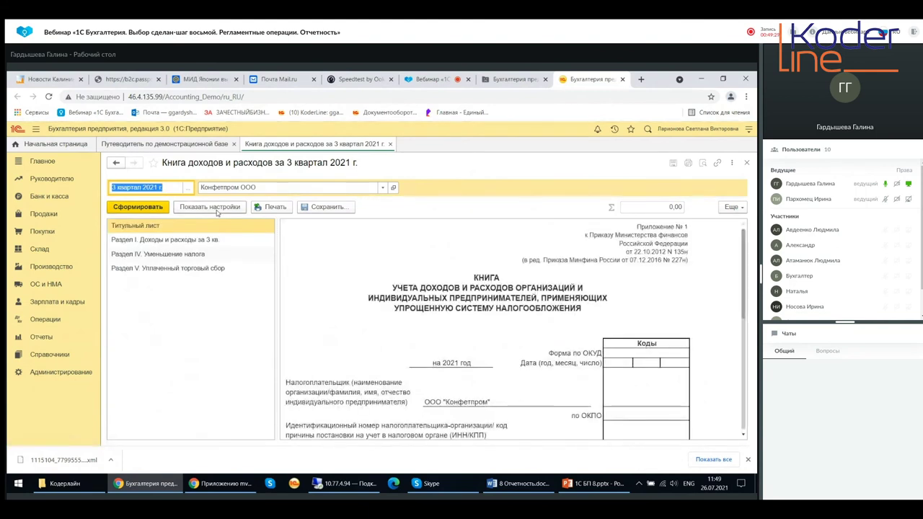
{"action": "scroll", "coordinate": [395, 329], "scroll_direction": "down", "scroll_amount": 10}
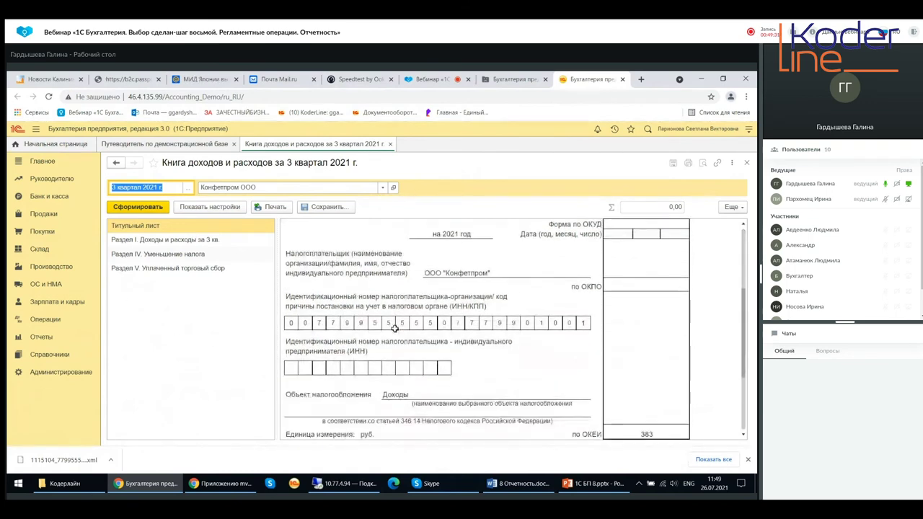
{"action": "scroll", "coordinate": [395, 329], "scroll_direction": "up", "scroll_amount": 10}
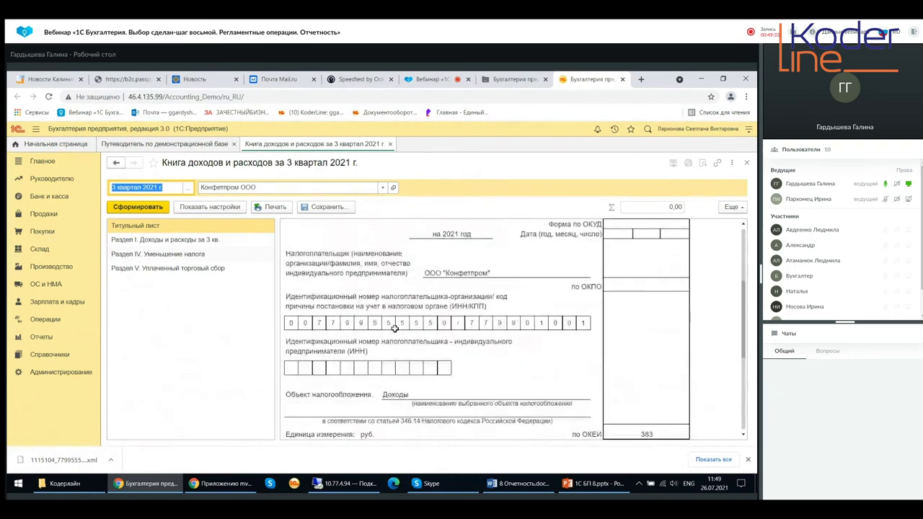
{"action": "left_click", "coordinate": [159, 241]}
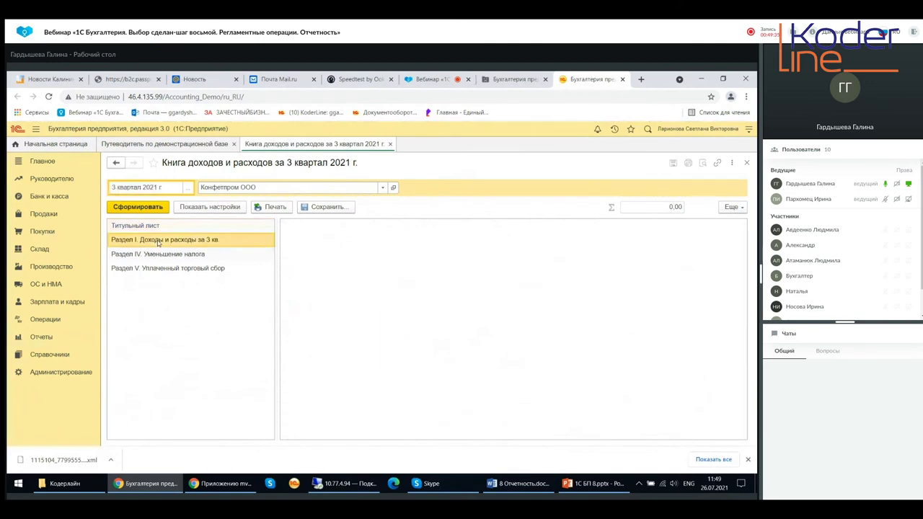
{"action": "left_click", "coordinate": [392, 303]}
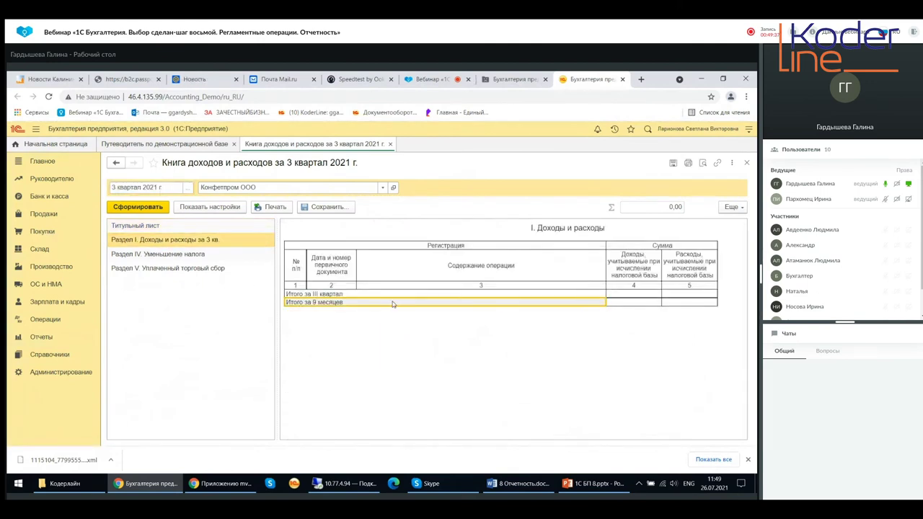
- Show the income and expense book settings, postponing the internet support login, and try the Выводить расшифровки option before switching it back off
{"action": "left_click", "coordinate": [236, 208]}
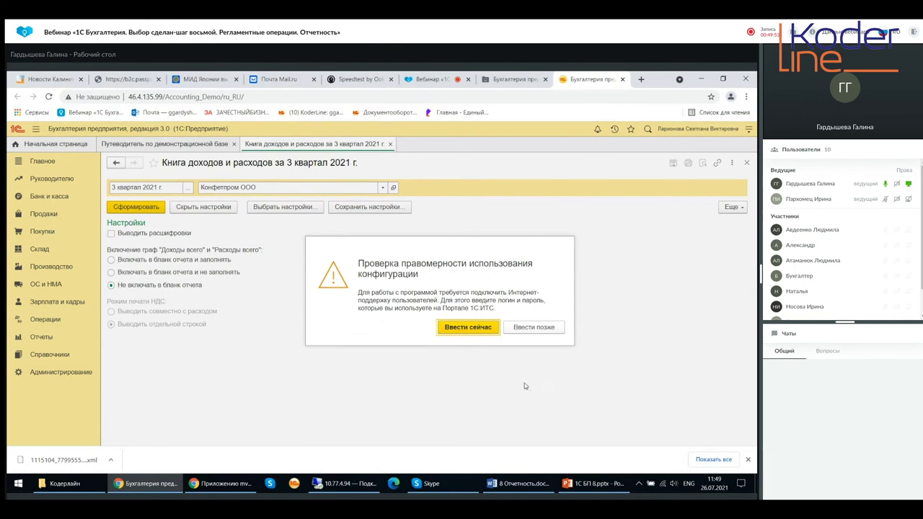
{"action": "left_click", "coordinate": [538, 330]}
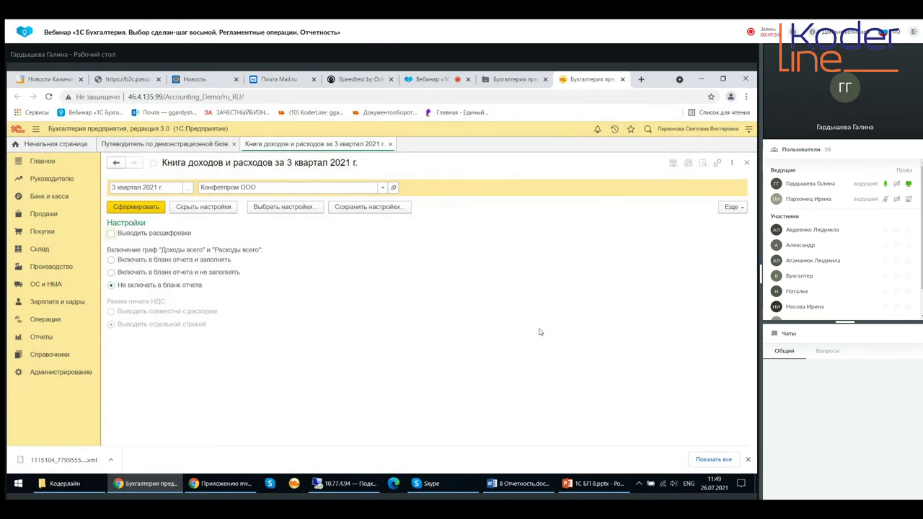
{"action": "left_click", "coordinate": [45, 337]}
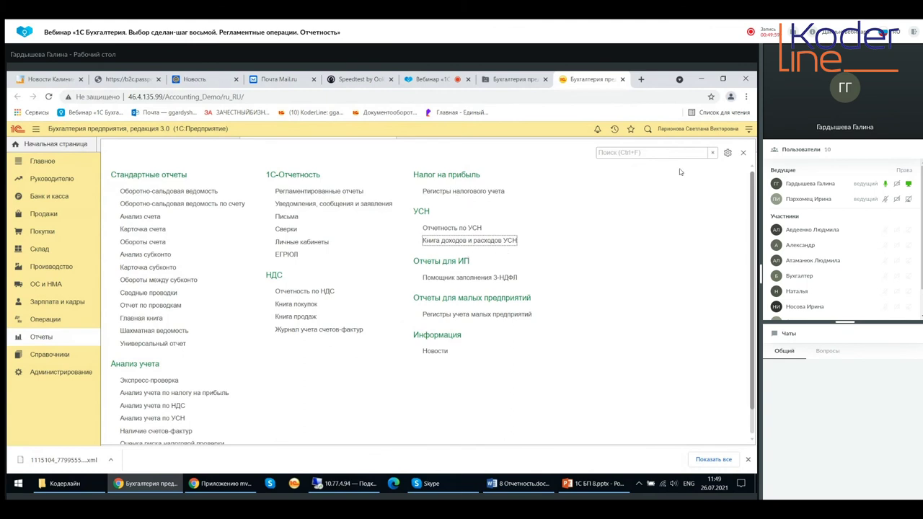
{"action": "left_click", "coordinate": [744, 155]}
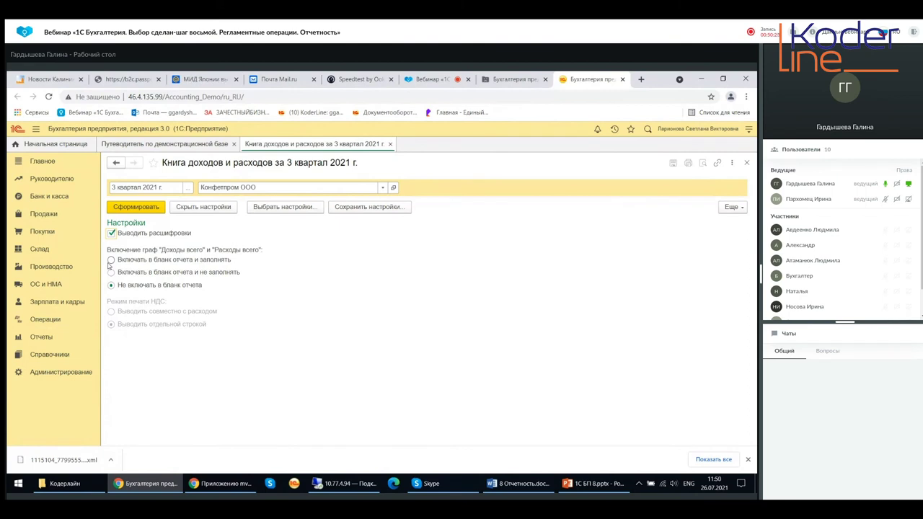
{"action": "left_click", "coordinate": [112, 236]}
{"action": "left_click", "coordinate": [112, 237]}
{"action": "left_click", "coordinate": [112, 235]}
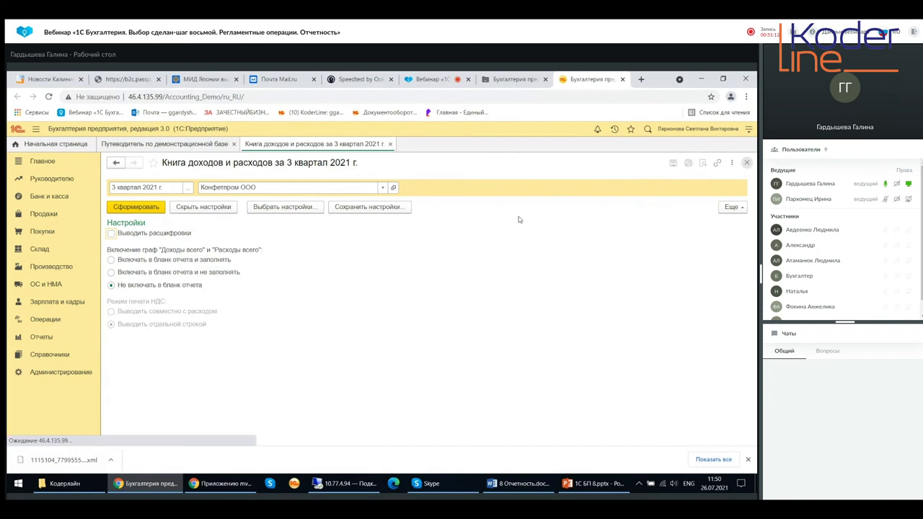
- Open the 3-НДФЛ filling assistant for 2020, select the individual entrepreneur as the organization, and close it without saving
{"action": "left_click", "coordinate": [55, 337]}
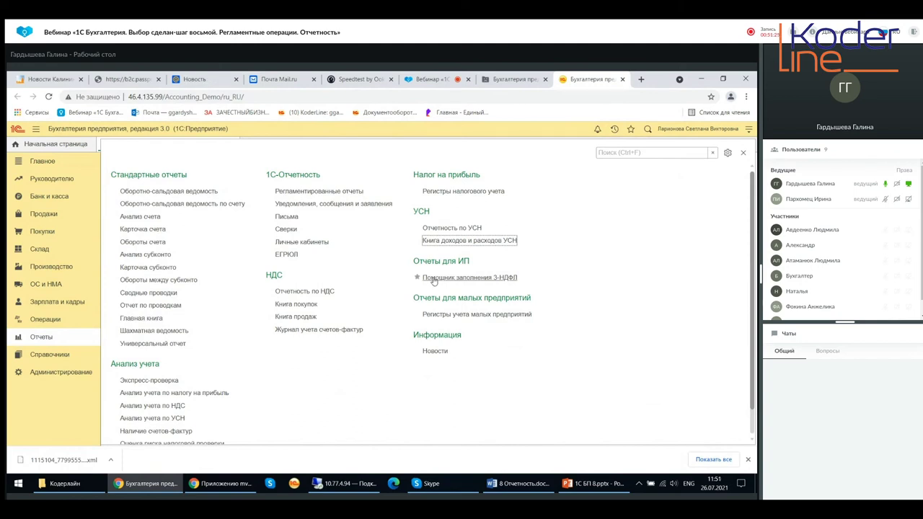
{"action": "left_click", "coordinate": [435, 279]}
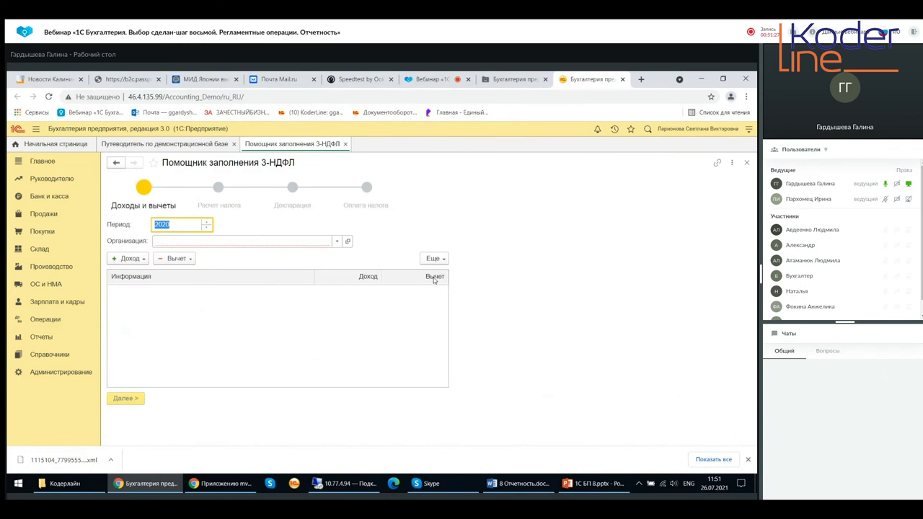
{"action": "left_click", "coordinate": [336, 242]}
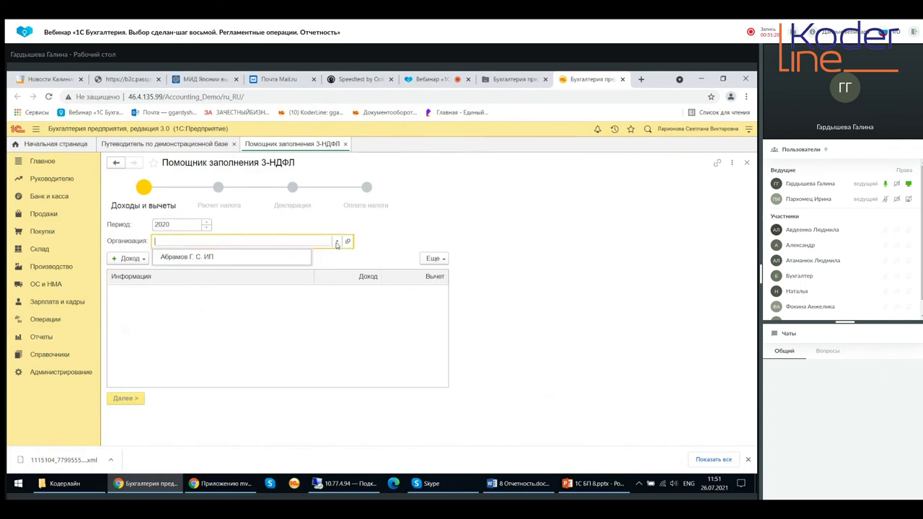
{"action": "left_click", "coordinate": [243, 261]}
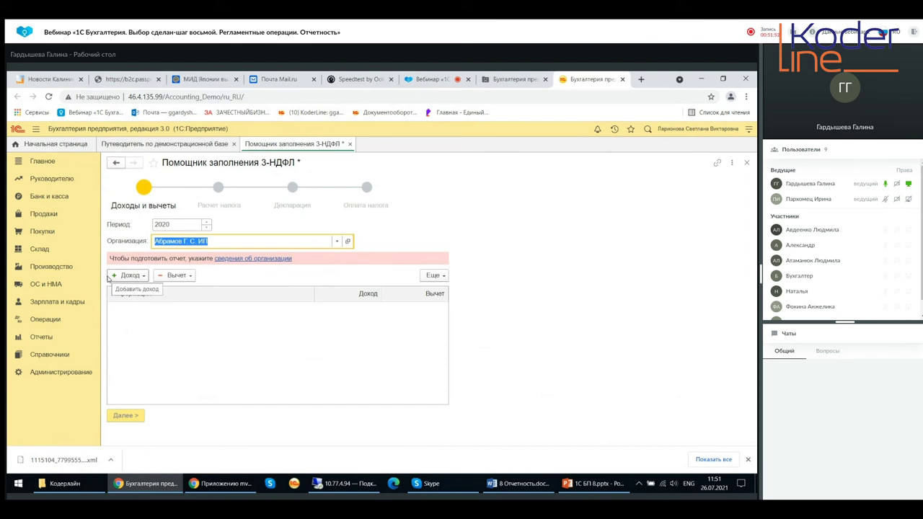
{"action": "left_click", "coordinate": [746, 164]}
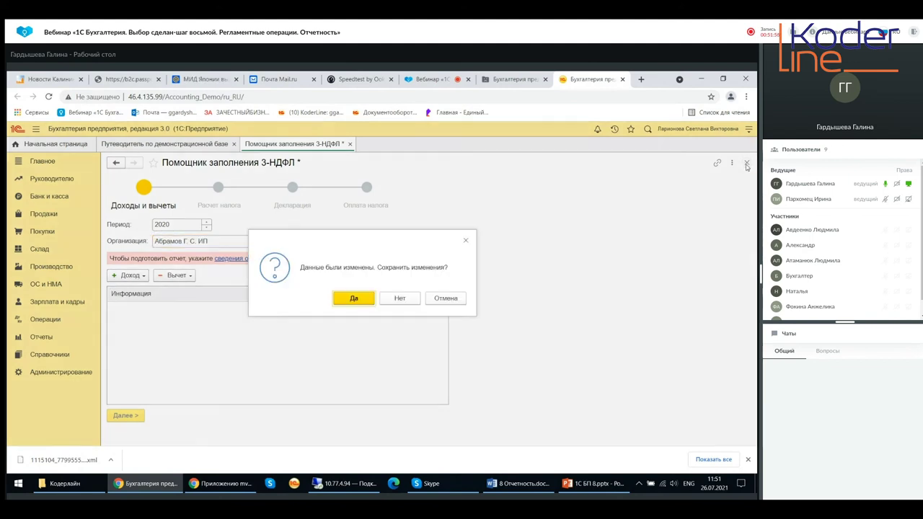
{"action": "left_click", "coordinate": [409, 299]}
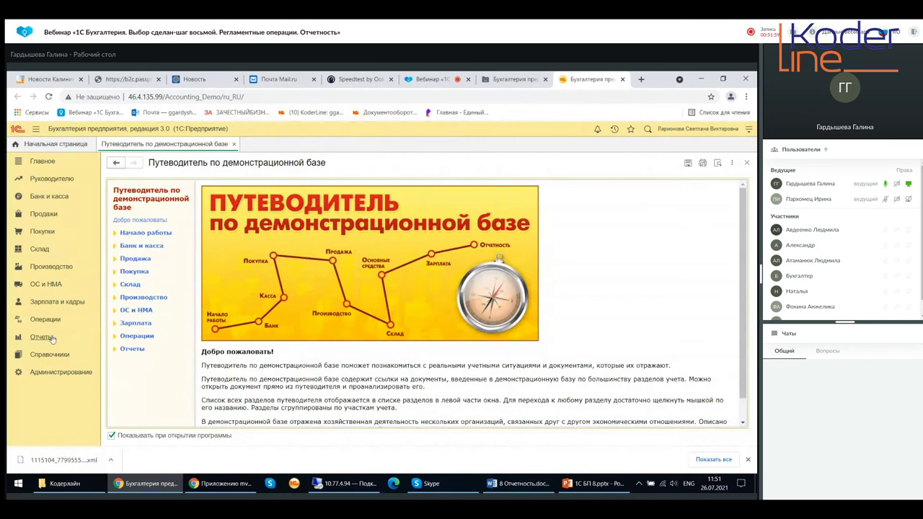
- Generate the small-business register 1МП for fixed assets and depreciation of Конфетпром ООО for July 2021 and review all its columns
{"action": "left_click", "coordinate": [51, 337]}
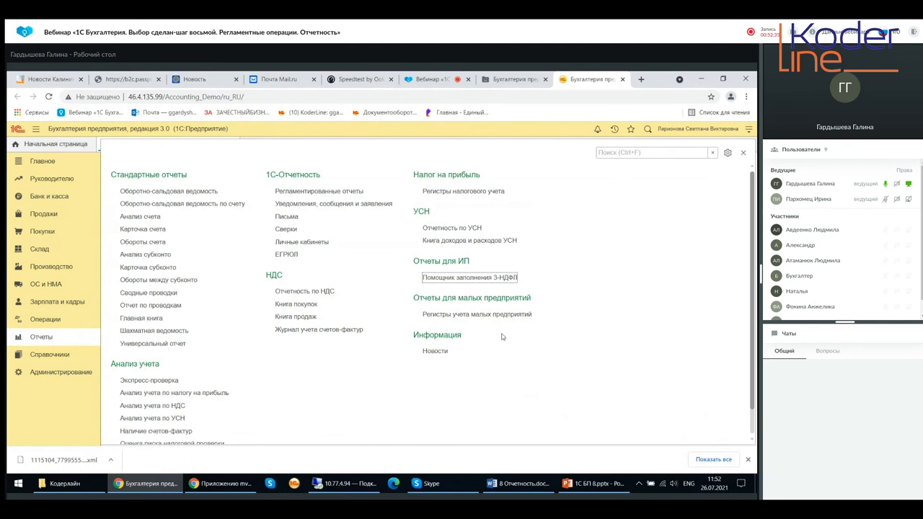
{"action": "left_click", "coordinate": [462, 316]}
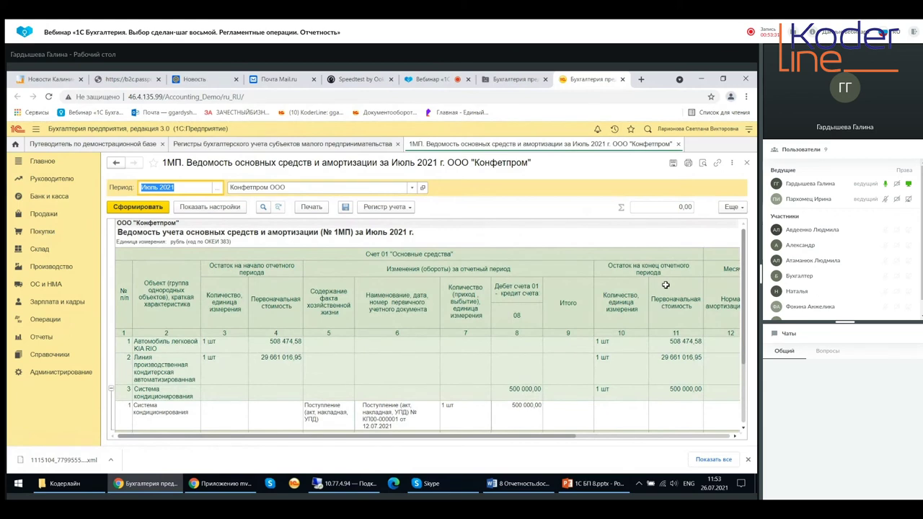
{"action": "scroll", "coordinate": [631, 346], "scroll_direction": "down", "scroll_amount": 4}
{"action": "scroll", "coordinate": [526, 342], "scroll_direction": "up", "scroll_amount": 3}
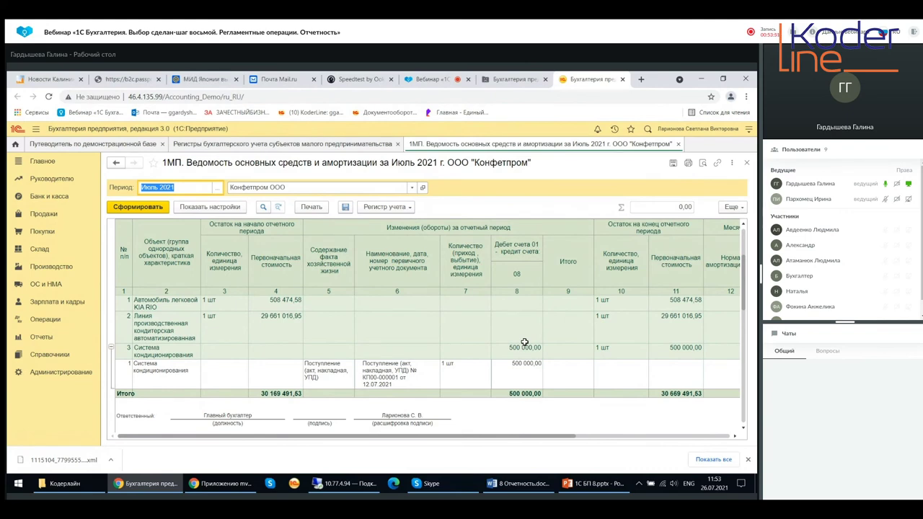
{"action": "left_click_drag", "start_coordinate": [232, 438], "coordinate": [387, 438]}
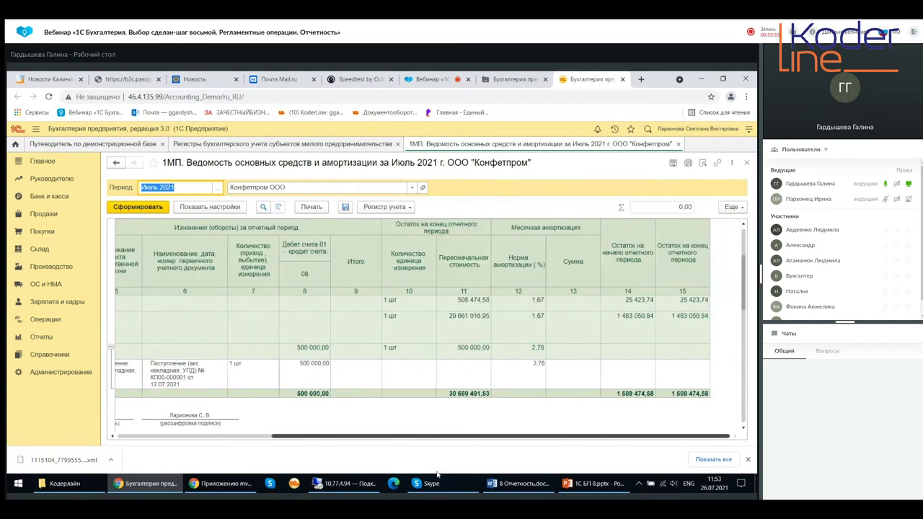
{"action": "left_click_drag", "start_coordinate": [364, 436], "coordinate": [209, 445]}
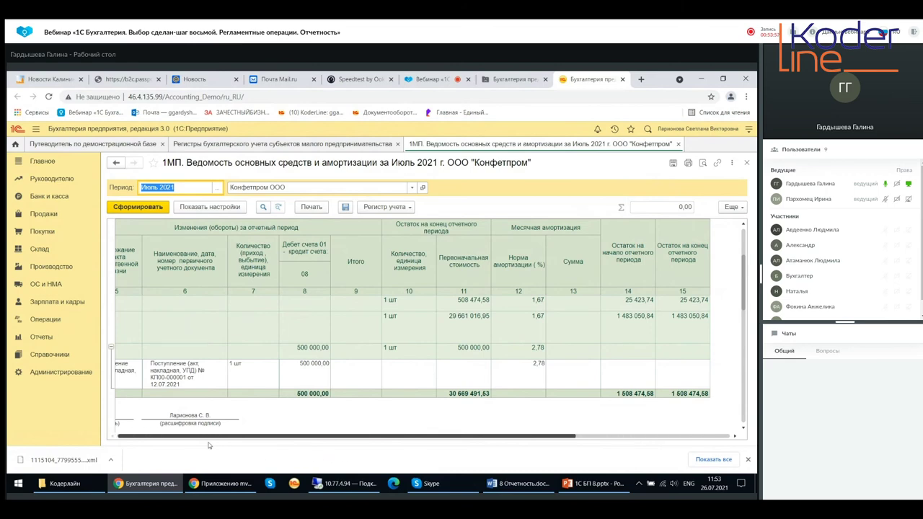
- Open the Закрытие месяца form for Конфетпром ООО for June 2021, view the Перепроведение документов options and close them without reposting
{"action": "left_click", "coordinate": [747, 164]}
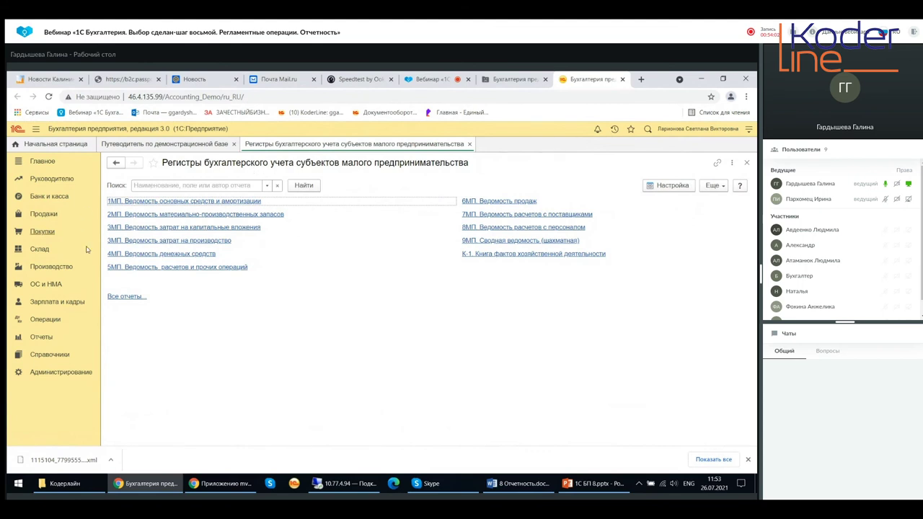
{"action": "left_click", "coordinate": [43, 340]}
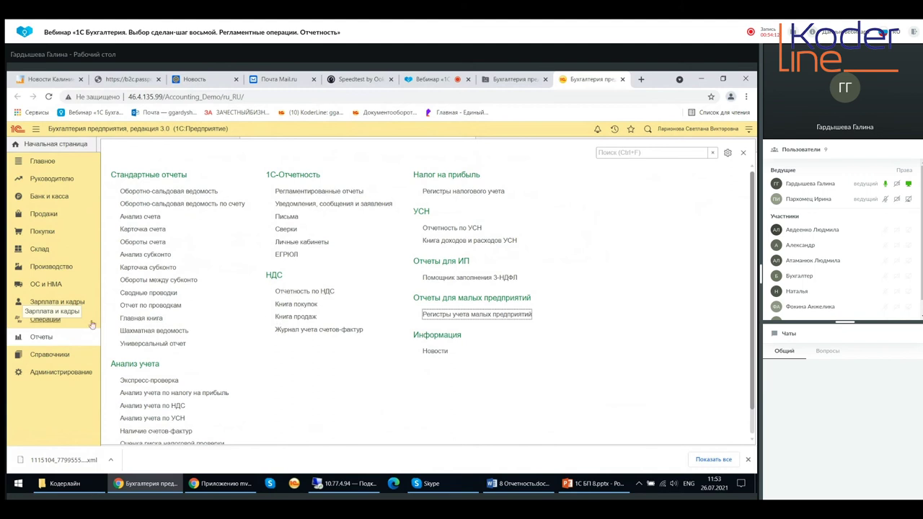
{"action": "left_click", "coordinate": [54, 319]}
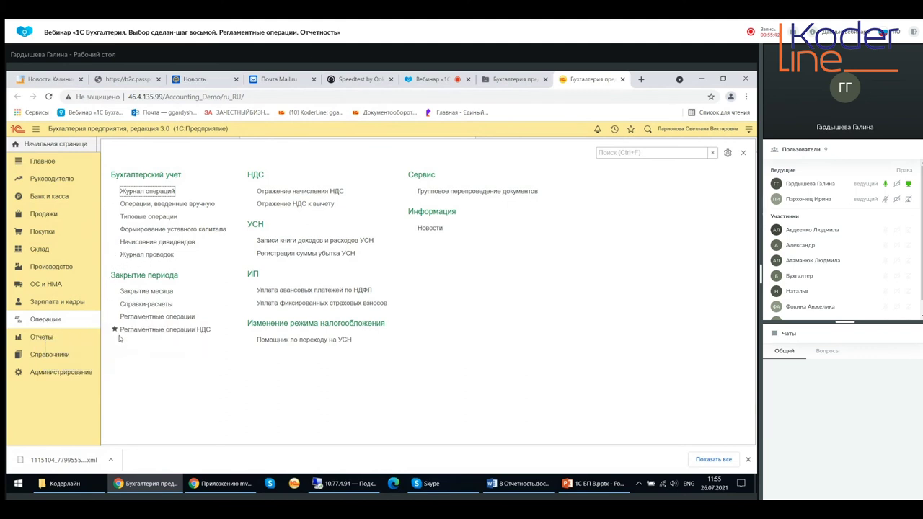
{"action": "left_click", "coordinate": [142, 293]}
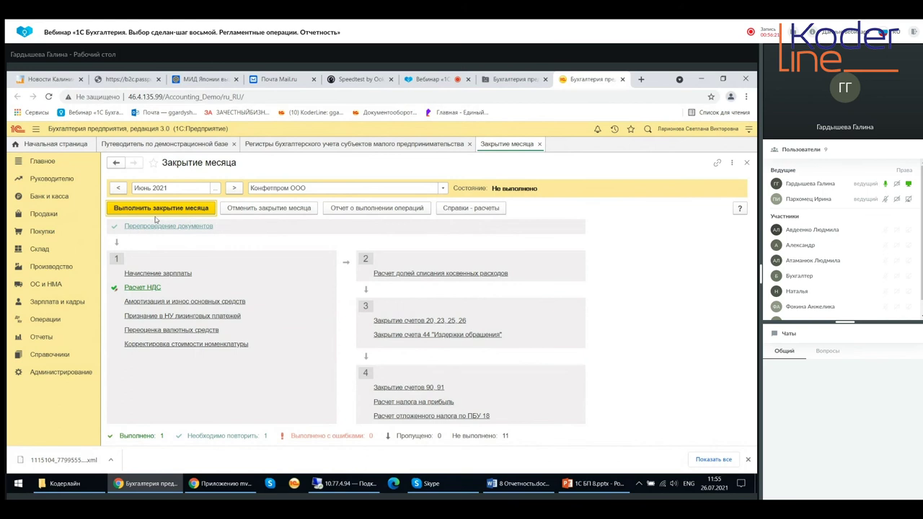
{"action": "left_click", "coordinate": [127, 226]}
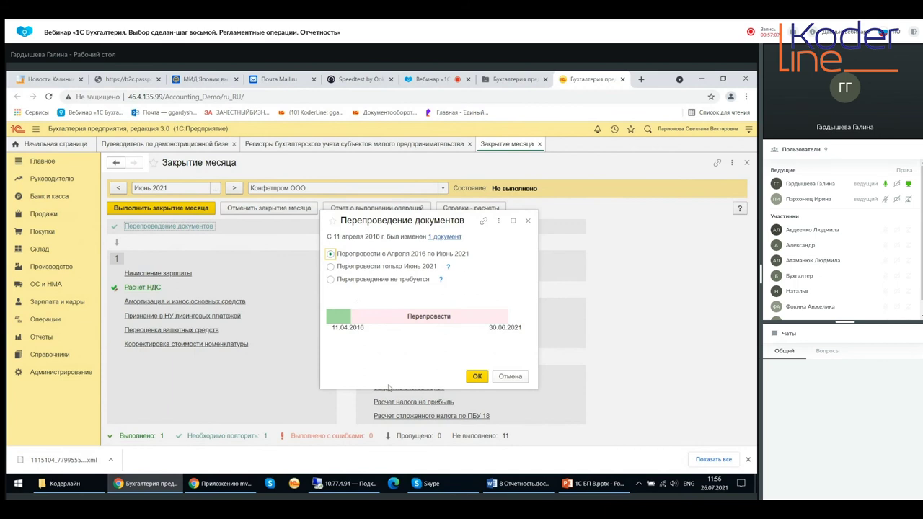
{"action": "left_click", "coordinate": [527, 221]}
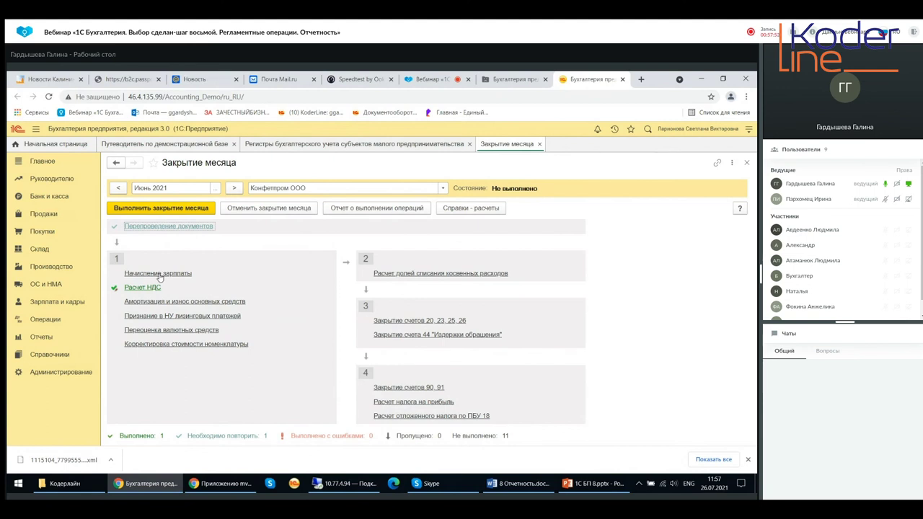
- Show the actions available for the Начисление зарплаты and Расчет НДС operations of the month closing
{"action": "left_click", "coordinate": [159, 277]}
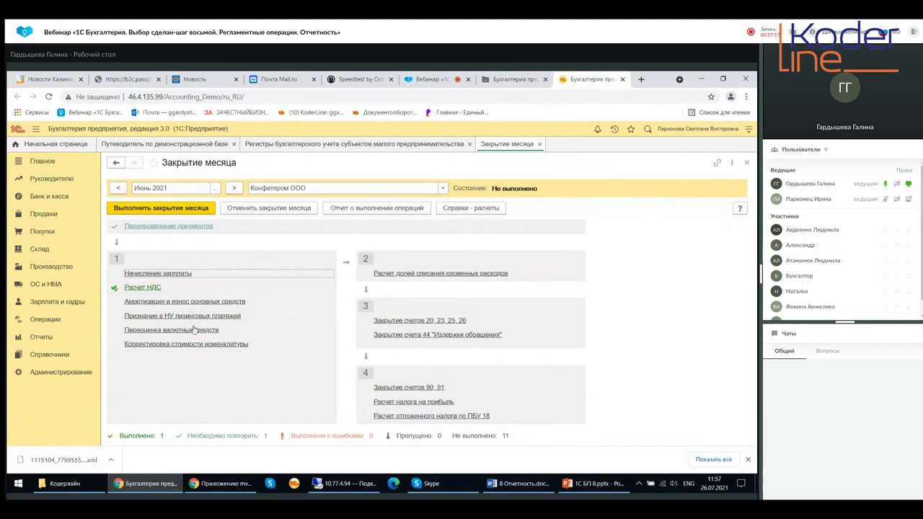
{"action": "left_click", "coordinate": [127, 275]}
{"action": "left_click", "coordinate": [133, 291]}
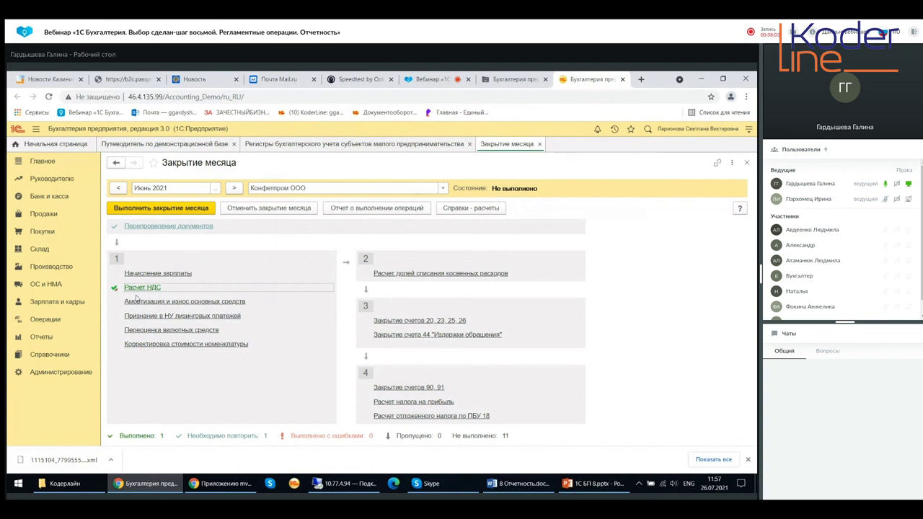
{"action": "left_click", "coordinate": [134, 290]}
- Run the Амортизация и износ основных средств operation for June 2021, review its error list and close the list
{"action": "left_click", "coordinate": [136, 304]}
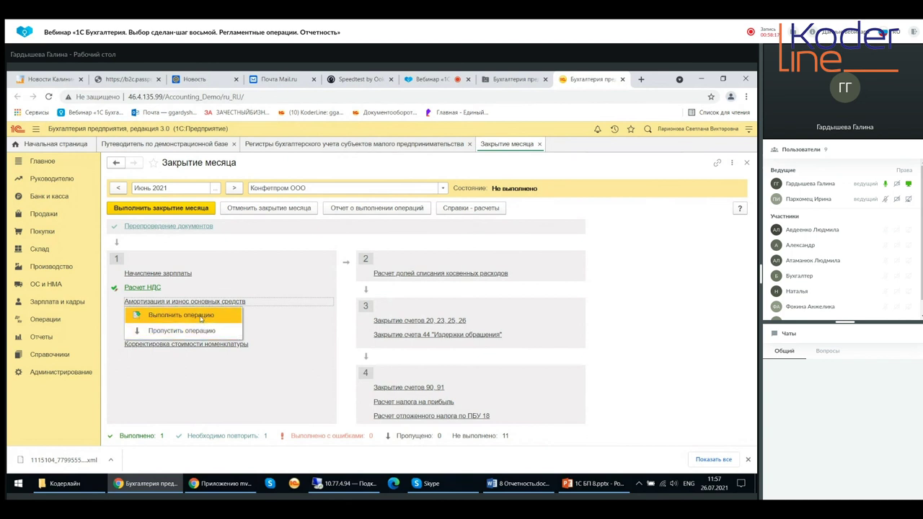
{"action": "left_click", "coordinate": [201, 318]}
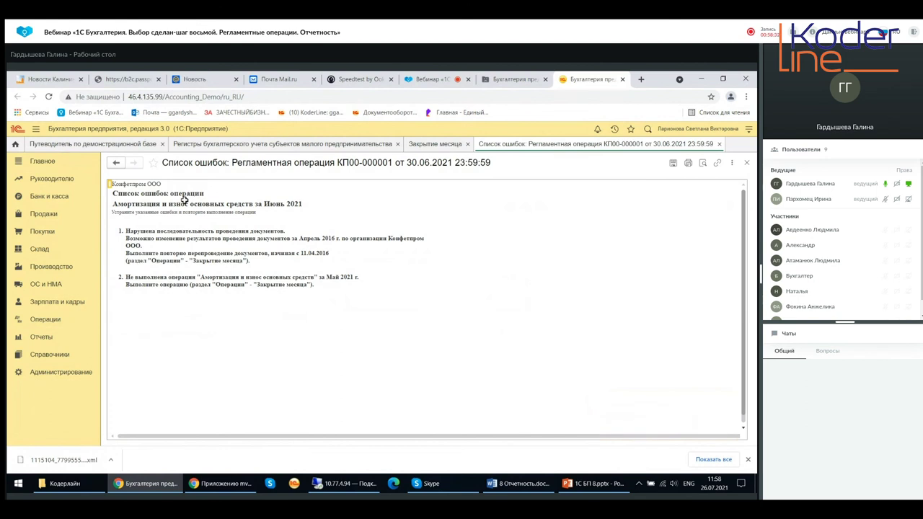
{"action": "left_click", "coordinate": [212, 261]}
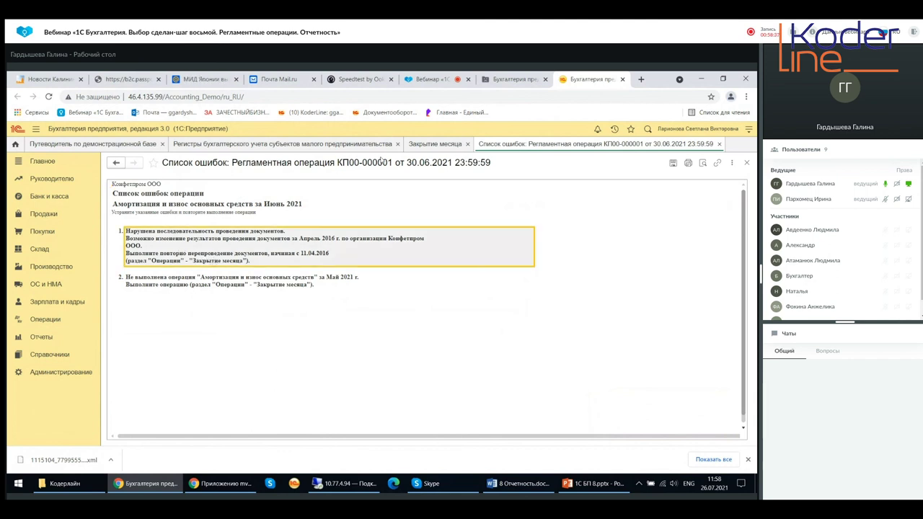
{"action": "left_click", "coordinate": [747, 162]}
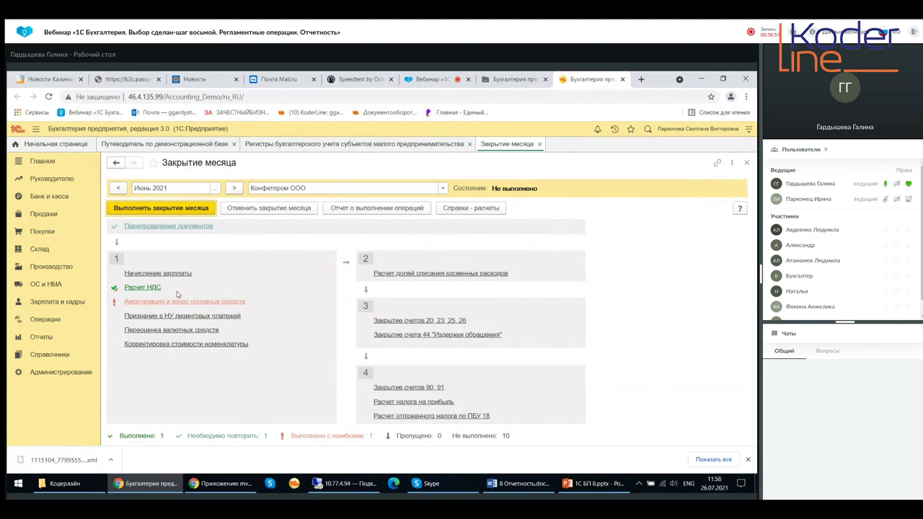
- Request the Справки-расчеты from the month closing, and close both the month closing form and the small-business registers list
{"action": "left_click", "coordinate": [450, 208]}
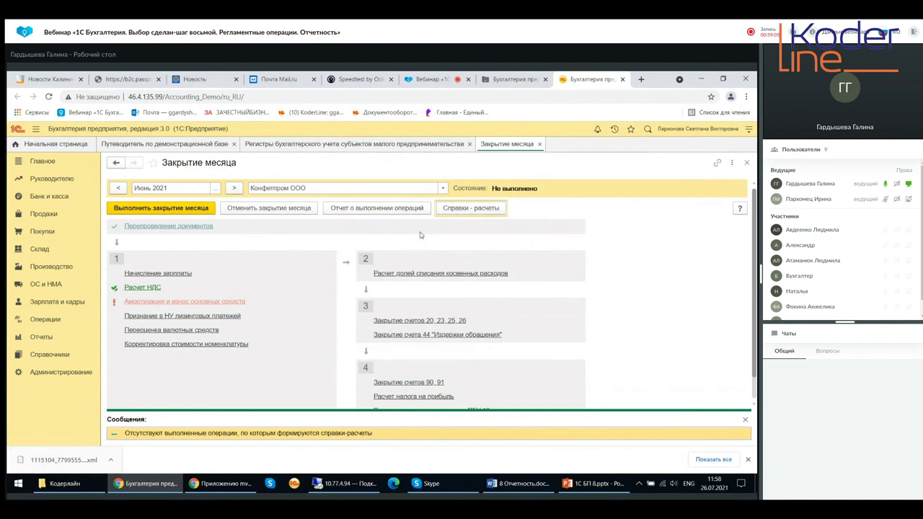
{"action": "left_click", "coordinate": [747, 163]}
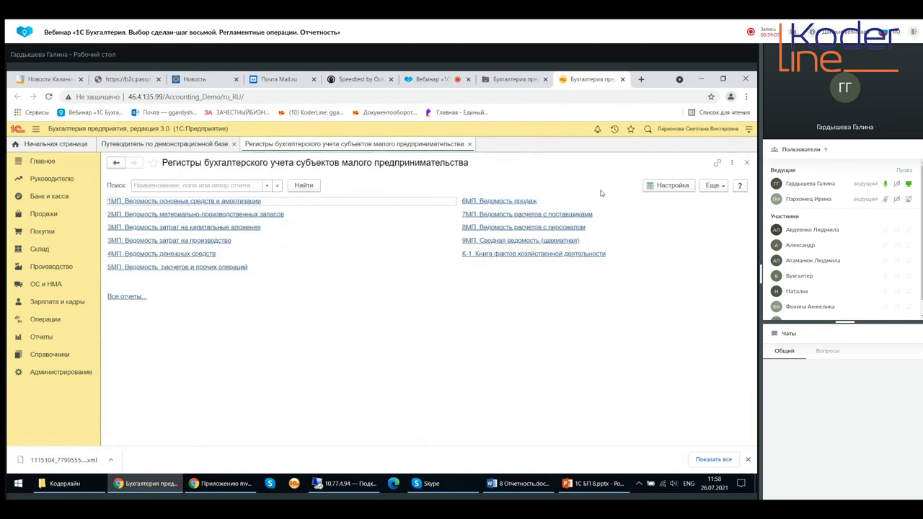
{"action": "left_click", "coordinate": [469, 144]}
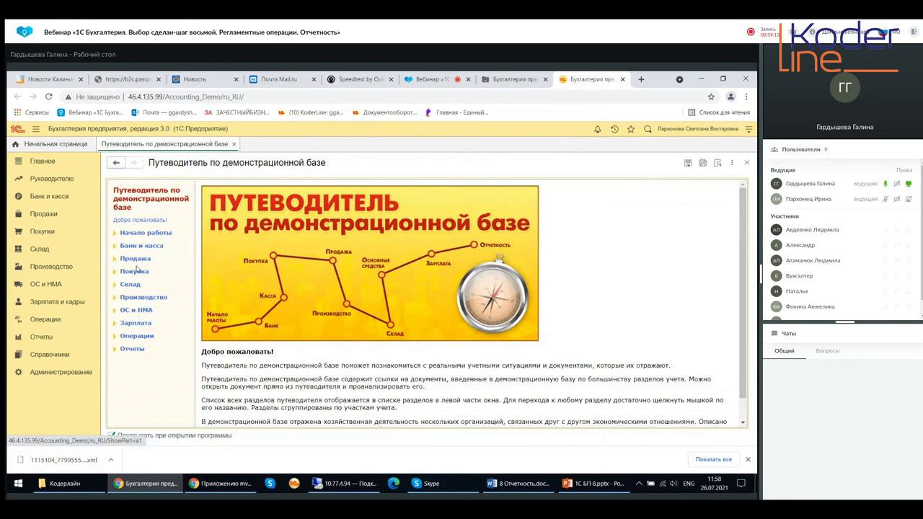
- Generate the land tax Справка-расчет of Конфетпром ООО for the third quarter of 2021, close it, and postpone the internet support login
{"action": "left_click", "coordinate": [43, 338]}
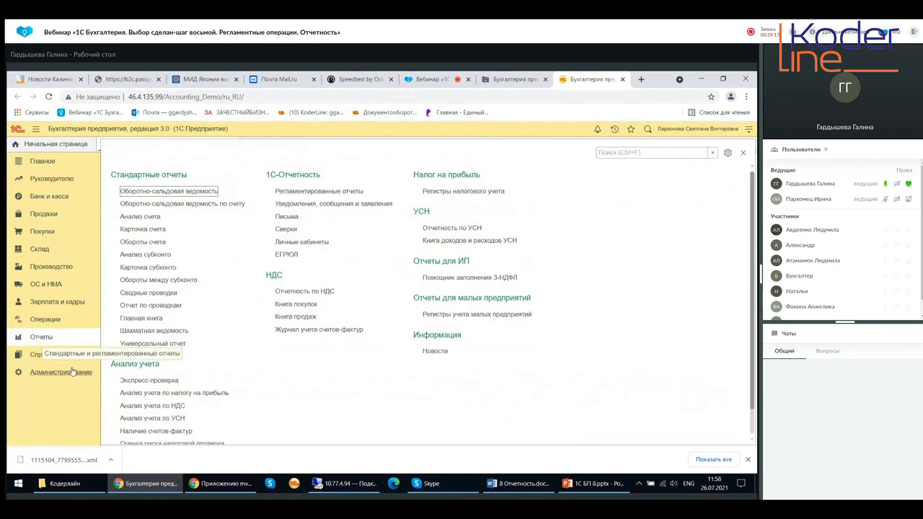
{"action": "left_click", "coordinate": [54, 322]}
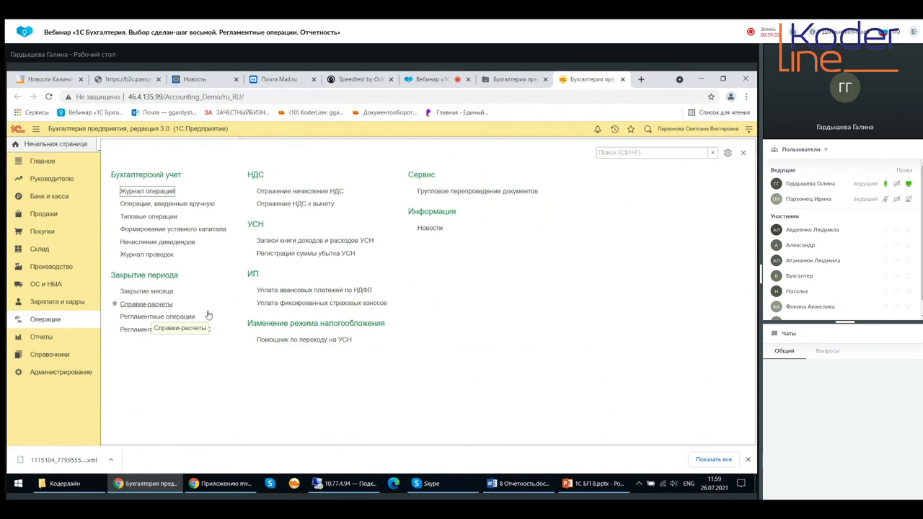
{"action": "left_click", "coordinate": [177, 329]}
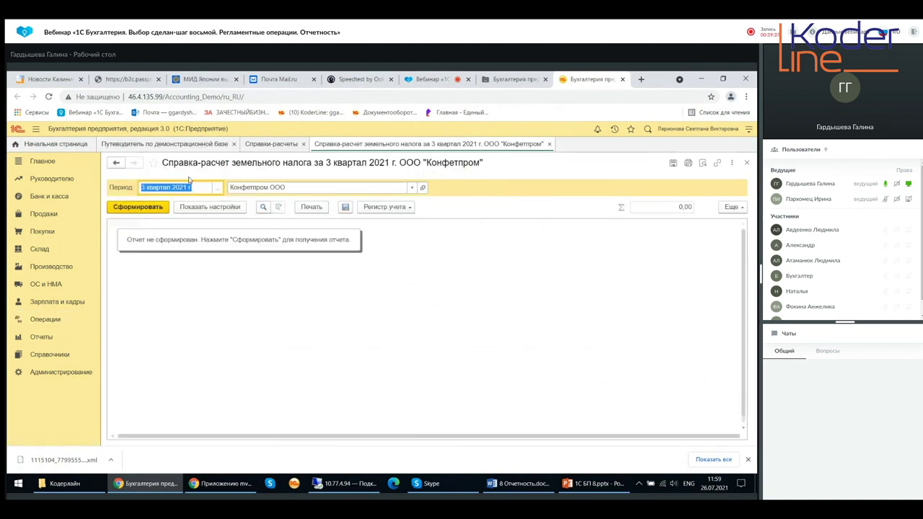
{"action": "left_click", "coordinate": [153, 210]}
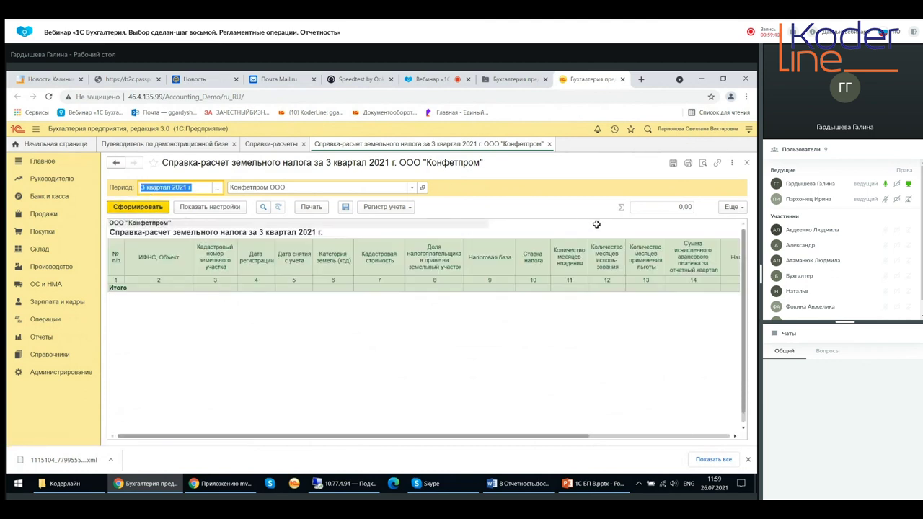
{"action": "left_click", "coordinate": [747, 165]}
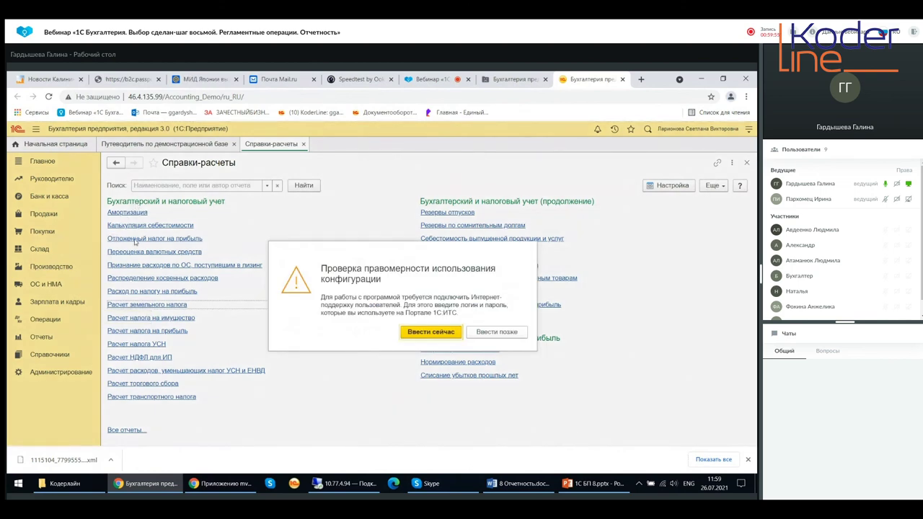
{"action": "left_click", "coordinate": [497, 335]}
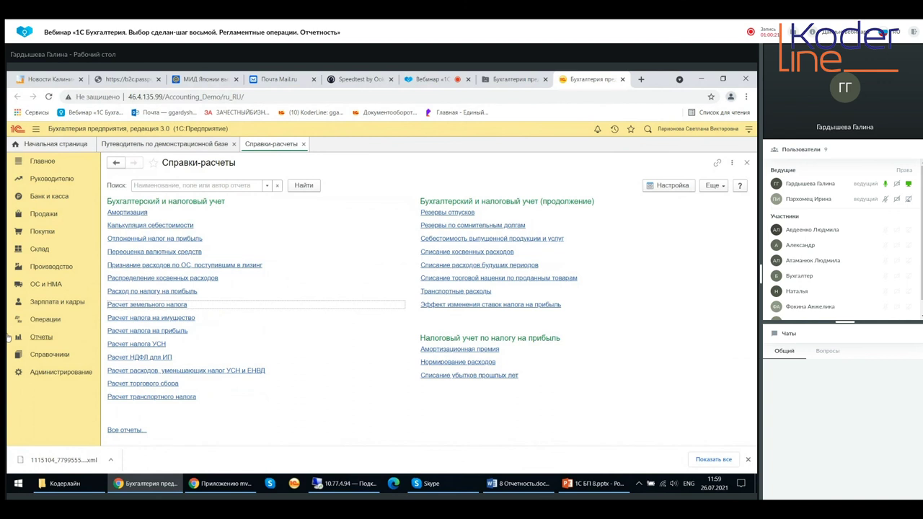
- Open Регламентные операции НДС, view the Формирование записей книги покупок document dated 31.03.2016, and close the document
{"action": "left_click", "coordinate": [42, 375]}
{"action": "left_click", "coordinate": [47, 320]}
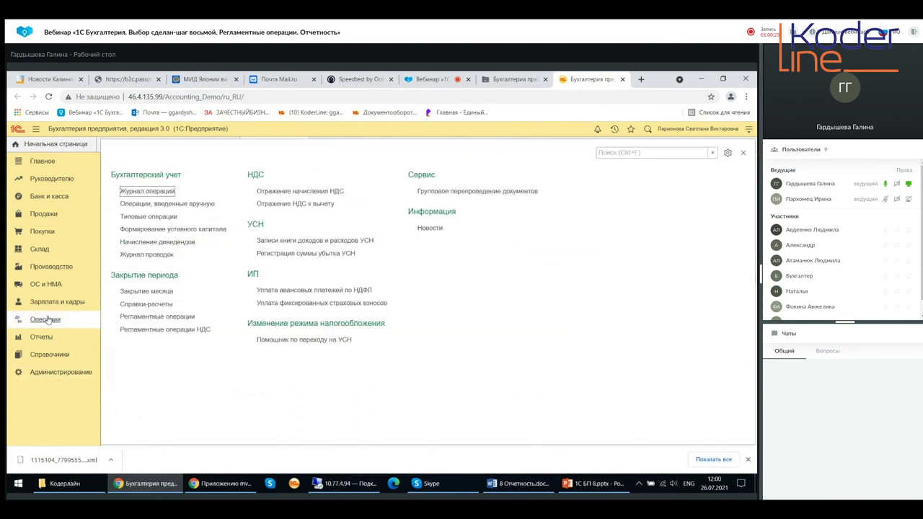
{"action": "left_click", "coordinate": [145, 331]}
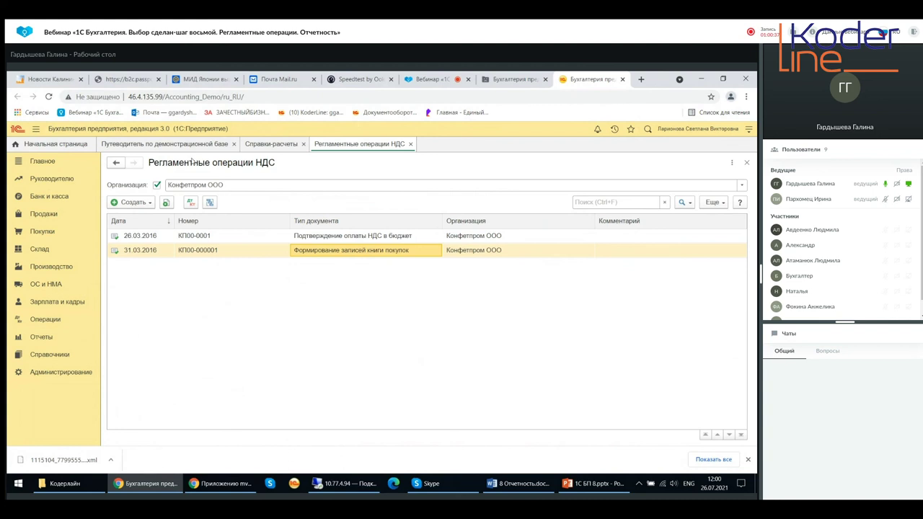
{"action": "key", "text": "Return"}
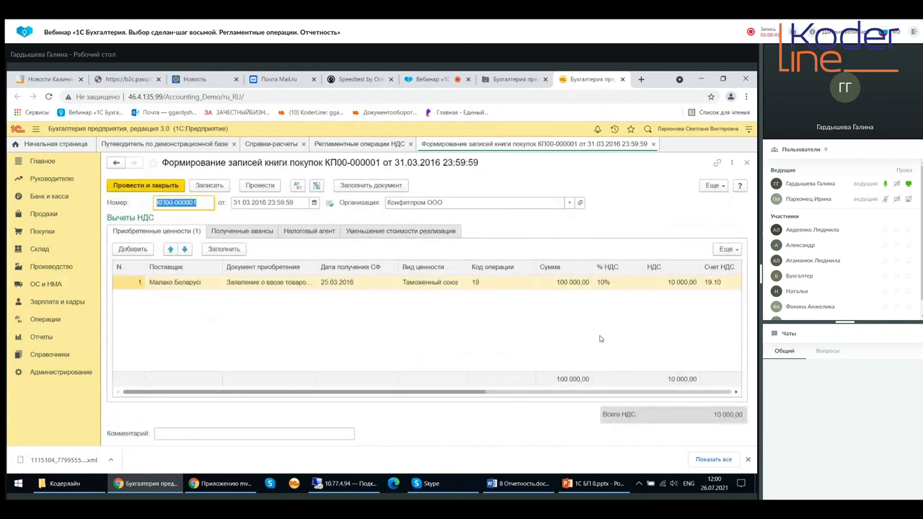
{"action": "left_click", "coordinate": [653, 143]}
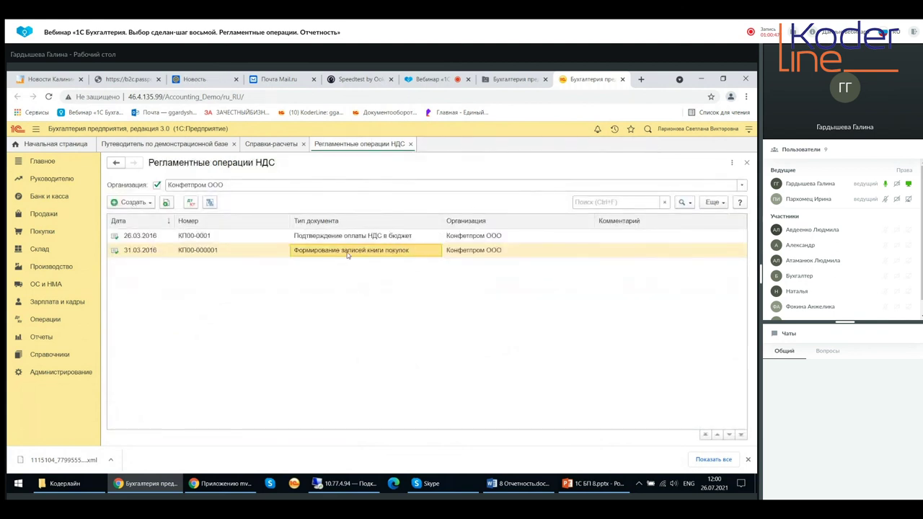
- Show the Групповое перепроведение документов form for Конфетпром ООО and close it without running it
{"action": "left_click", "coordinate": [45, 322]}
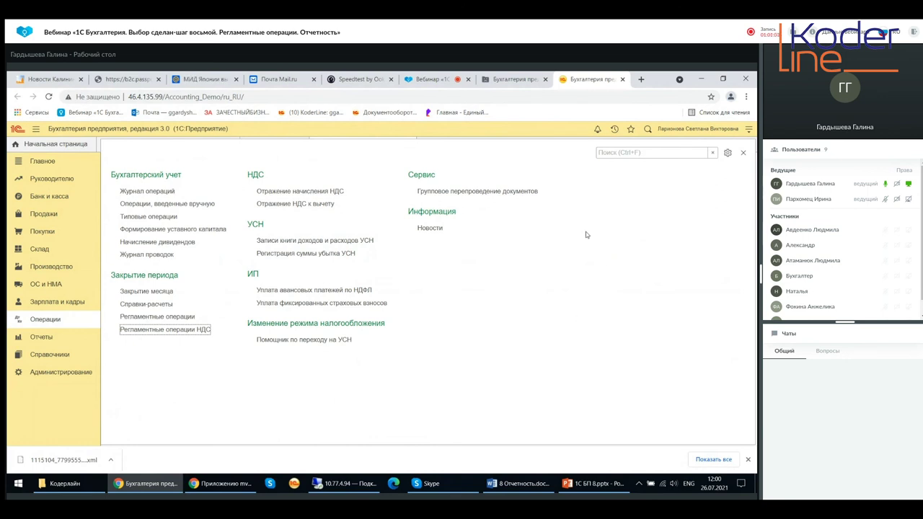
{"action": "left_click", "coordinate": [495, 193]}
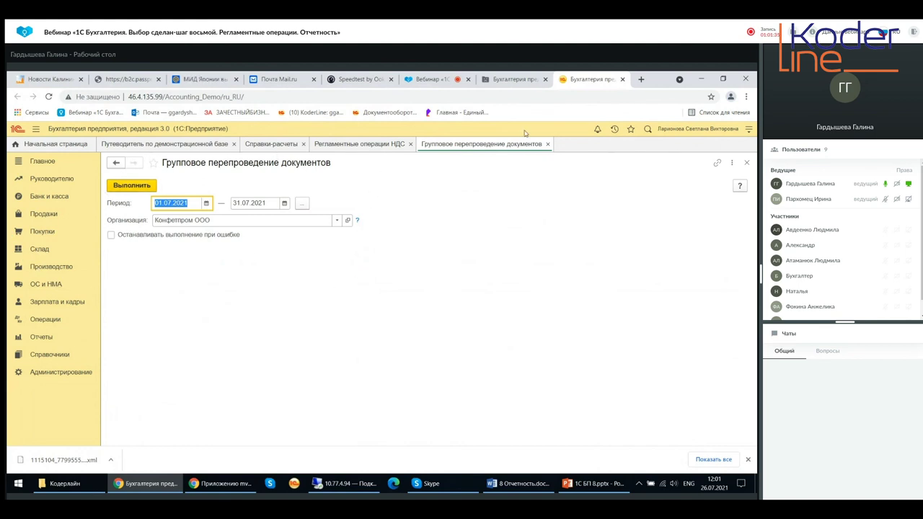
{"action": "left_click", "coordinate": [548, 145]}
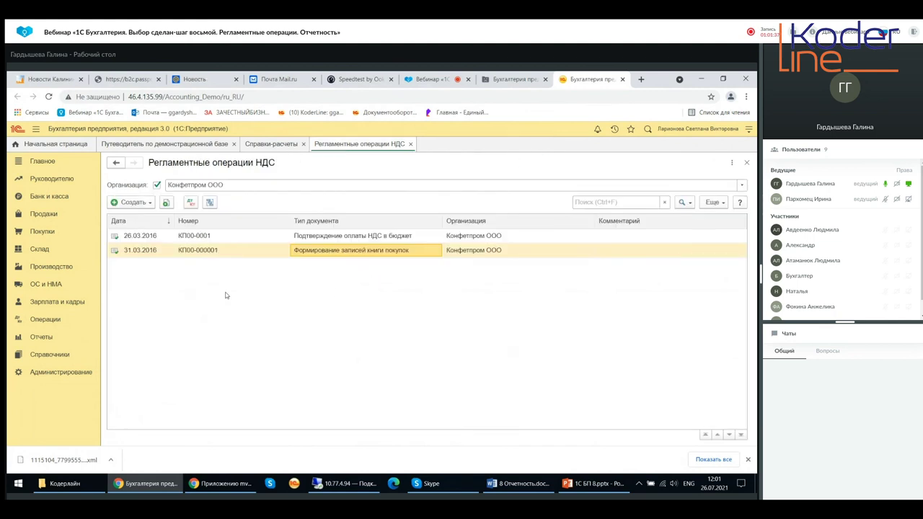
- Look through the available reports, open the Регламентированные отчеты list of 1С-Отчетность, and choose to wait for the unresponsive page
{"action": "left_click", "coordinate": [46, 322]}
{"action": "left_click", "coordinate": [41, 343]}
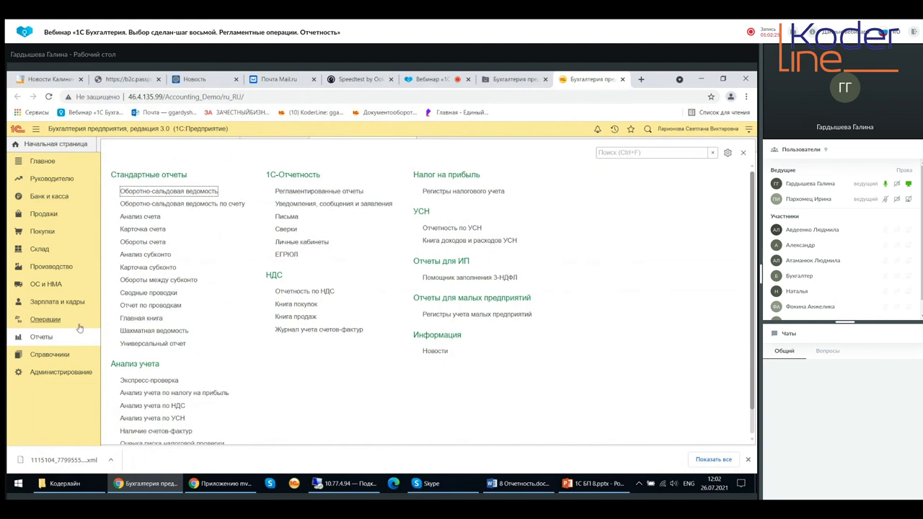
{"action": "scroll", "coordinate": [225, 270], "scroll_direction": "down", "scroll_amount": 1}
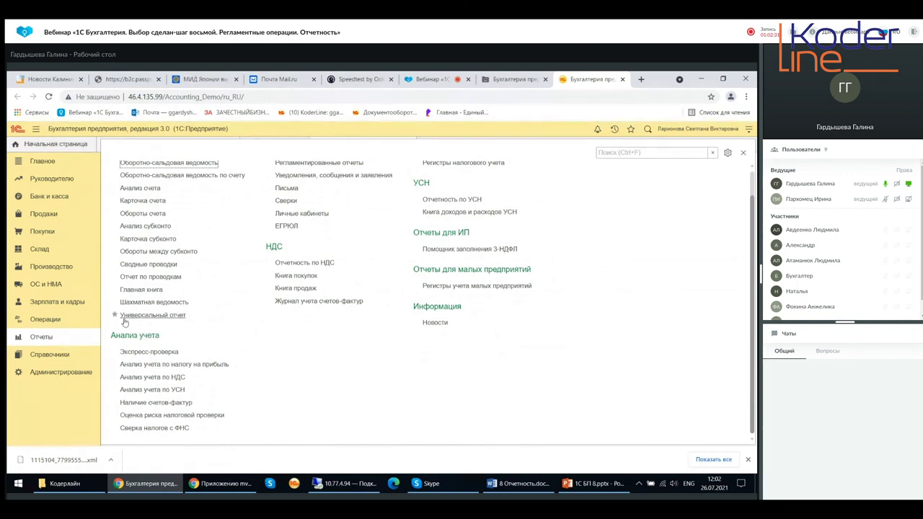
{"action": "scroll", "coordinate": [114, 321], "scroll_direction": "up", "scroll_amount": 1}
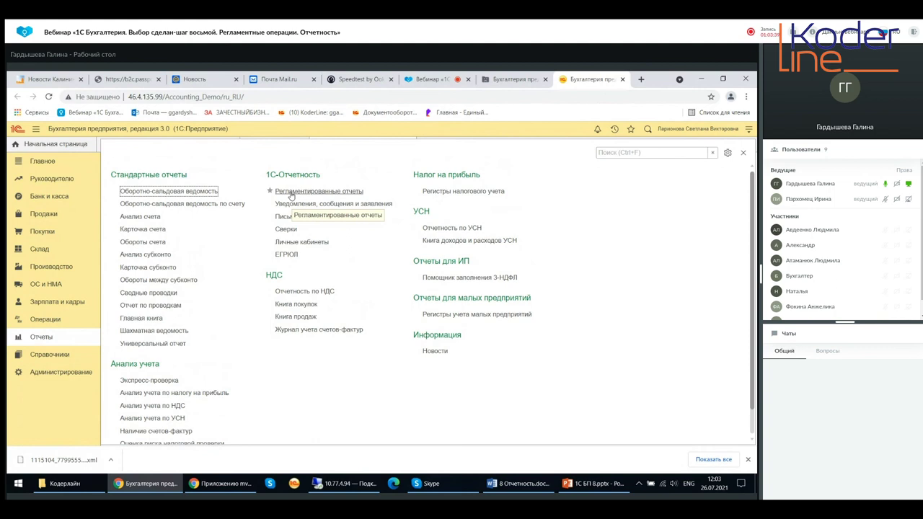
{"action": "left_click", "coordinate": [292, 196]}
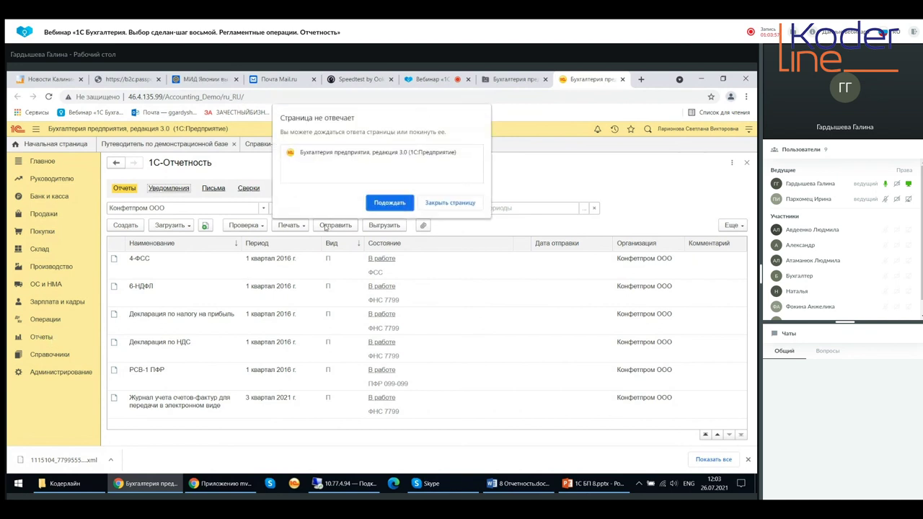
{"action": "left_click", "coordinate": [390, 201]}
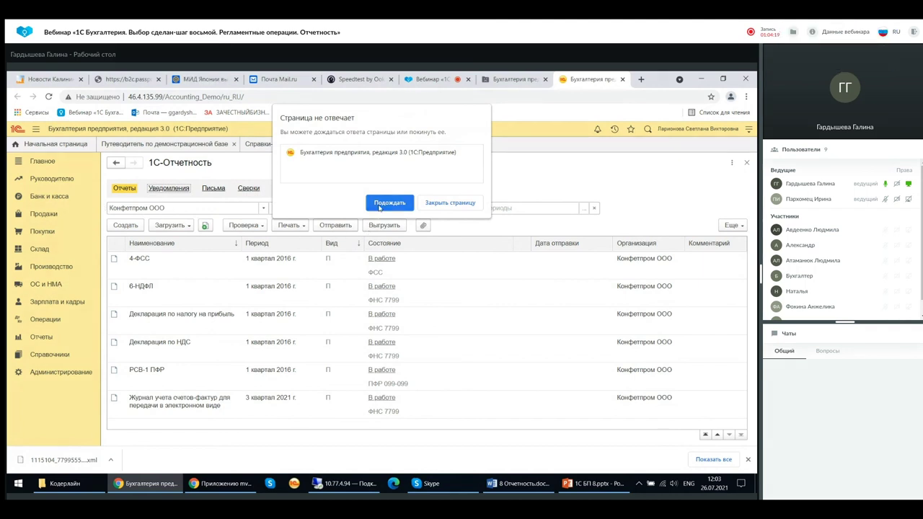
- Switch to the PowerPoint presentation 1С БП 8.pptx and show its title slide
{"action": "left_click", "coordinate": [604, 484]}
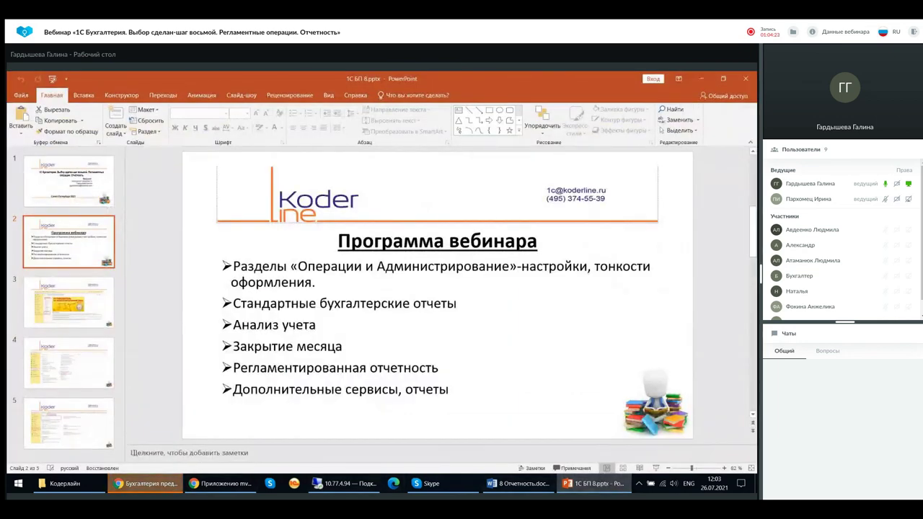
{"action": "left_click", "coordinate": [73, 185]}
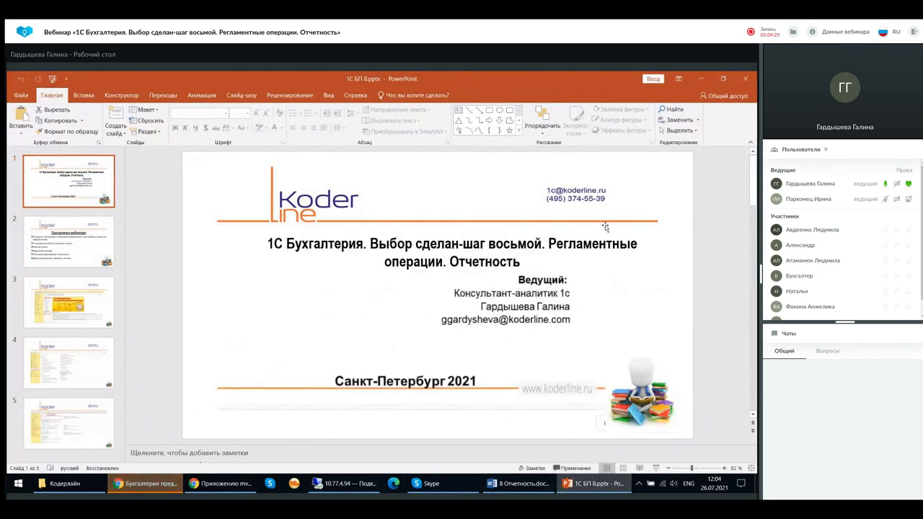